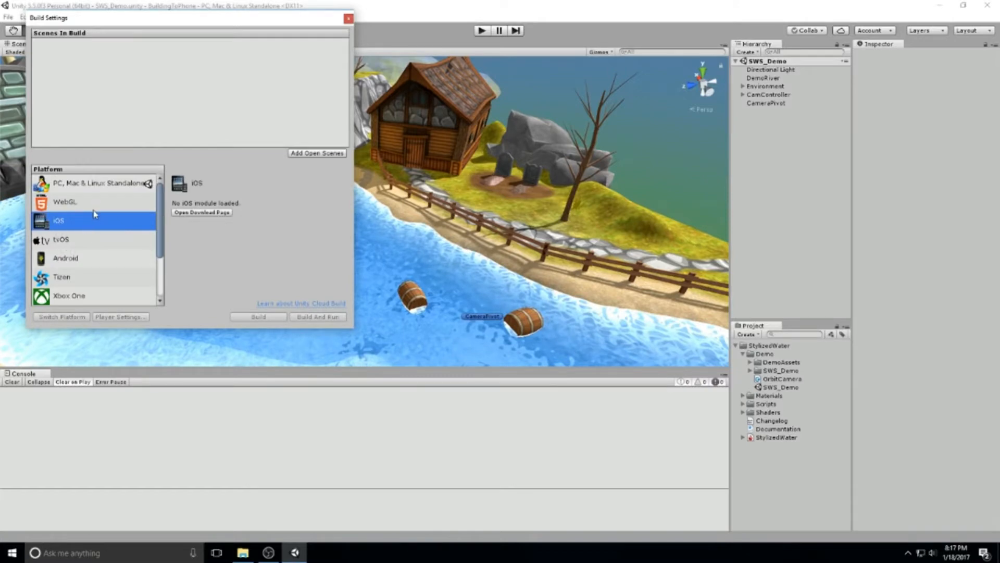
# Select Android as the build platform and get the installer for its missing module from the download page.
pyautogui.click(81, 185)
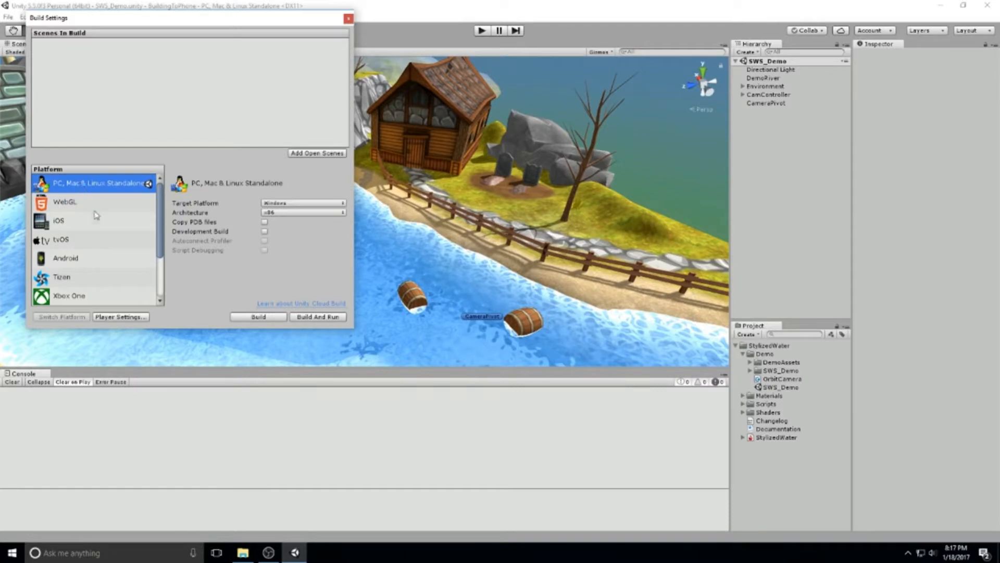
pyautogui.click(92, 262)
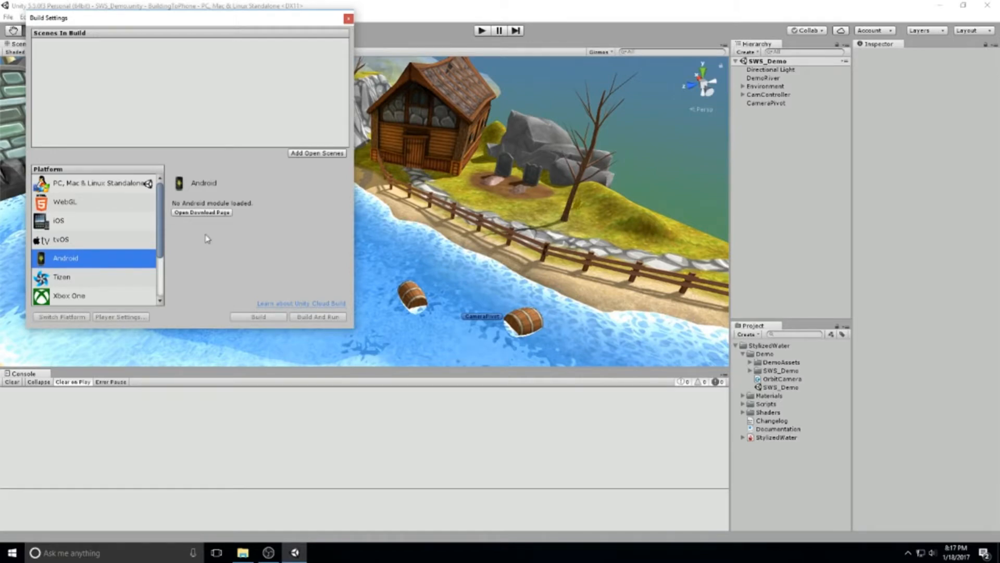
pyautogui.click(229, 213)
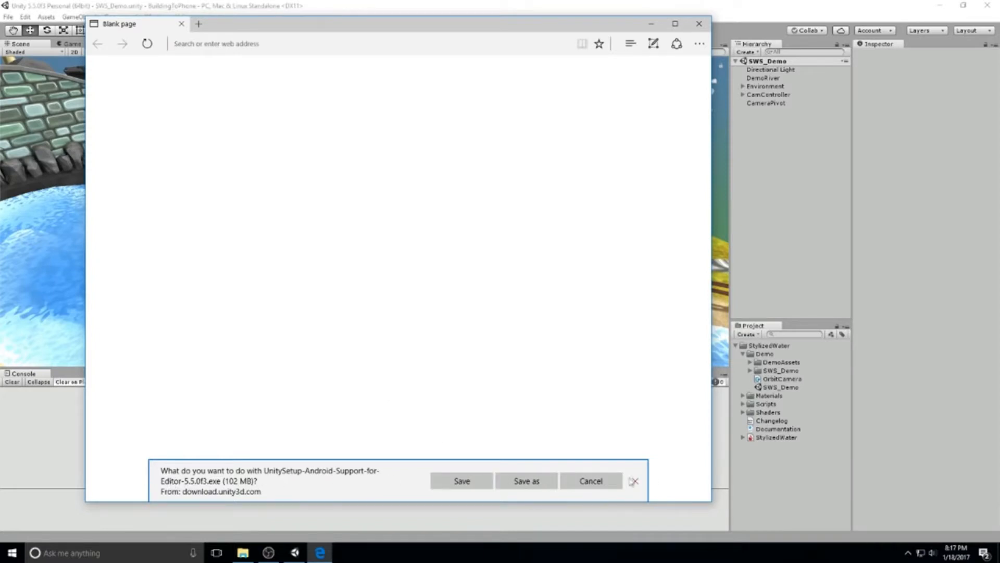
pyautogui.click(634, 481)
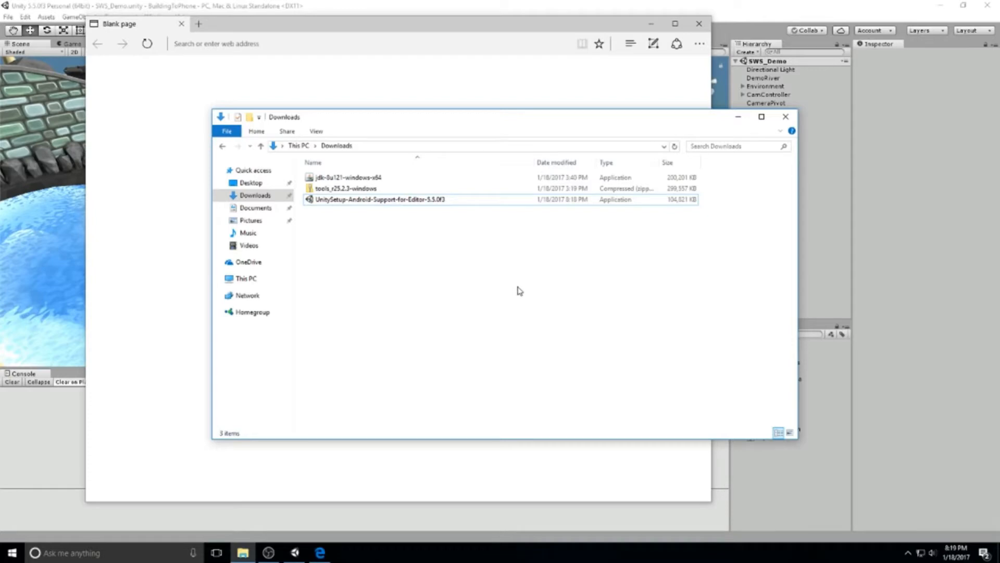
# Install Unity 5.5.0f3 Android Support from the downloaded setup file, accepting the licence and the suggested folder, and close the leftover windows.
pyautogui.doubleClick(416, 200)
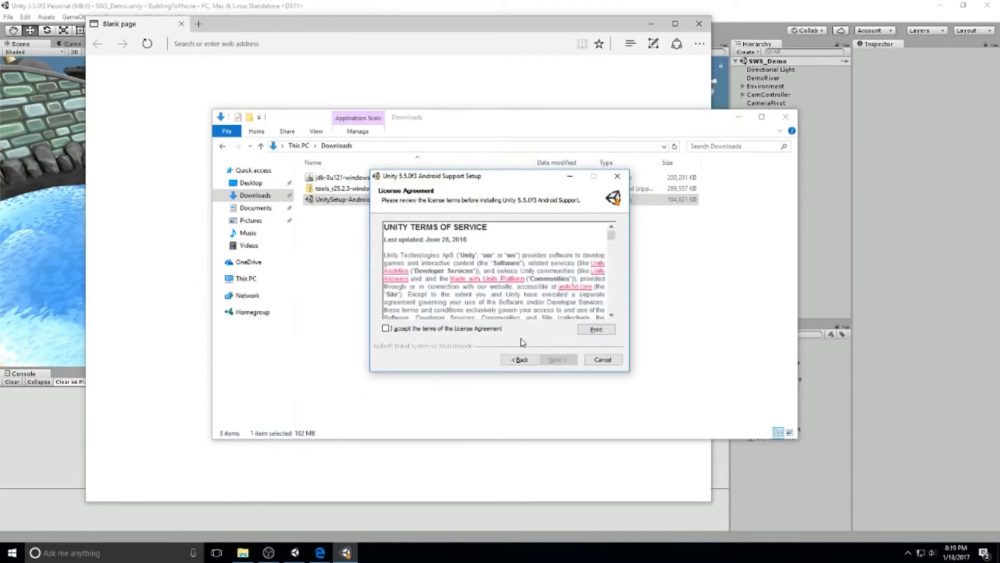
pyautogui.click(480, 330)
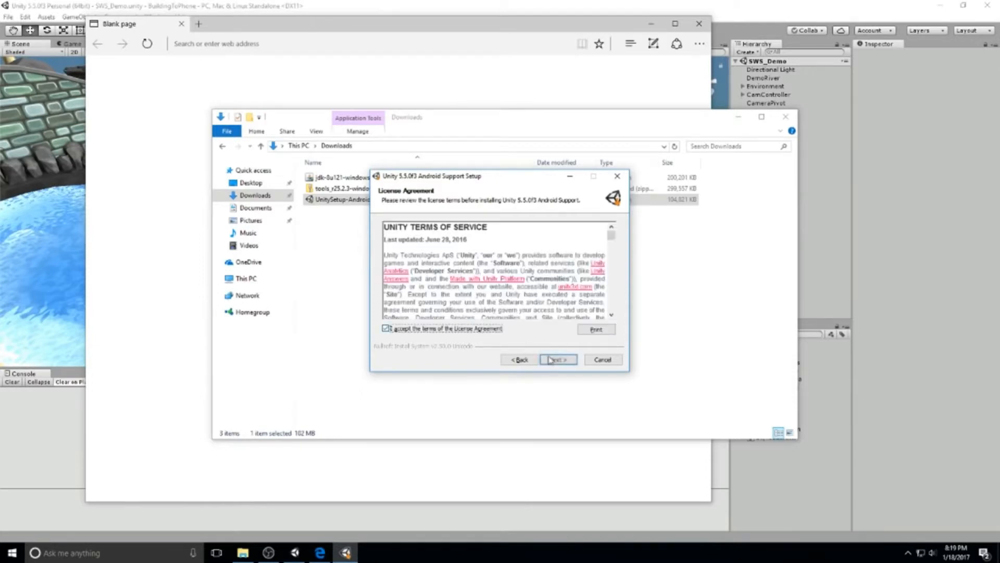
pyautogui.click(556, 360)
pyautogui.click(557, 361)
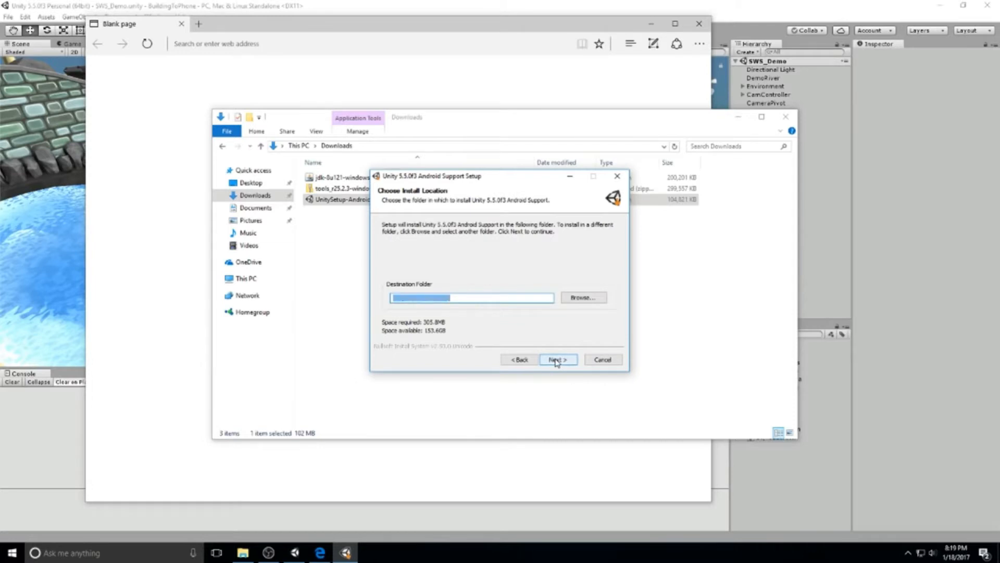
pyautogui.click(557, 360)
pyautogui.click(553, 362)
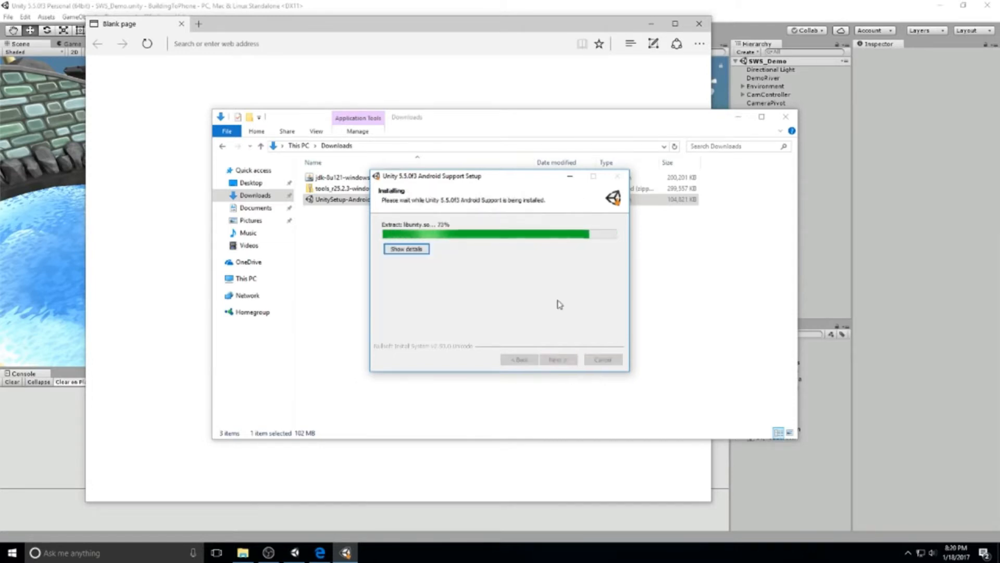
pyautogui.click(559, 359)
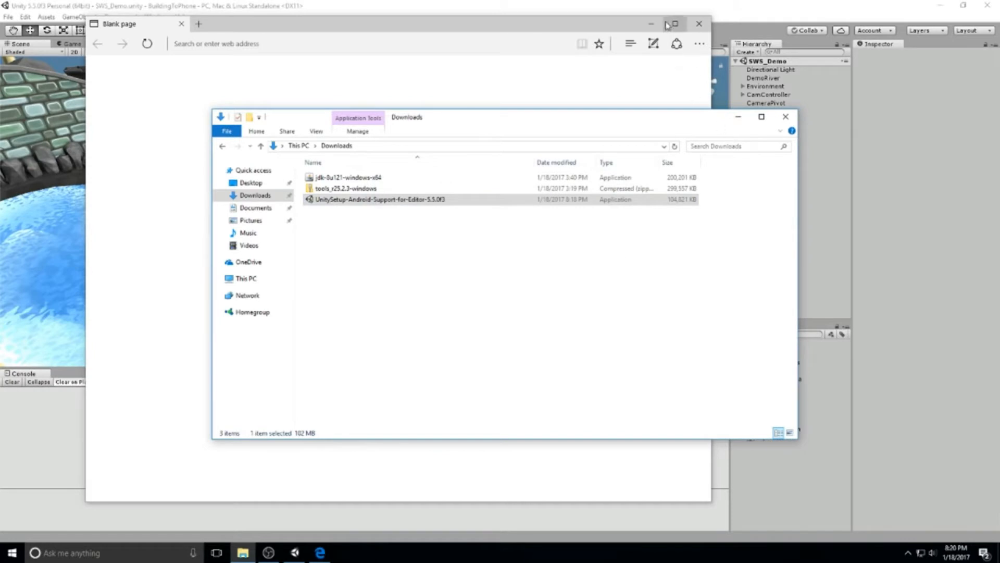
pyautogui.click(785, 116)
pyautogui.click(699, 23)
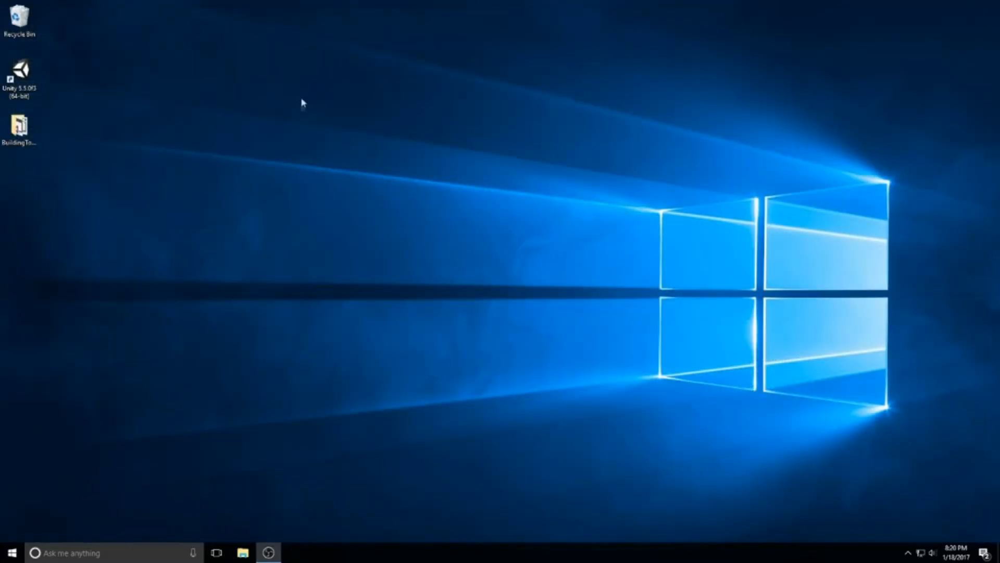
# Relaunch Unity 5.5.0f3 with the BuildingToPhone project and select Android as the platform in the build settings.
pyautogui.doubleClick(19, 78)
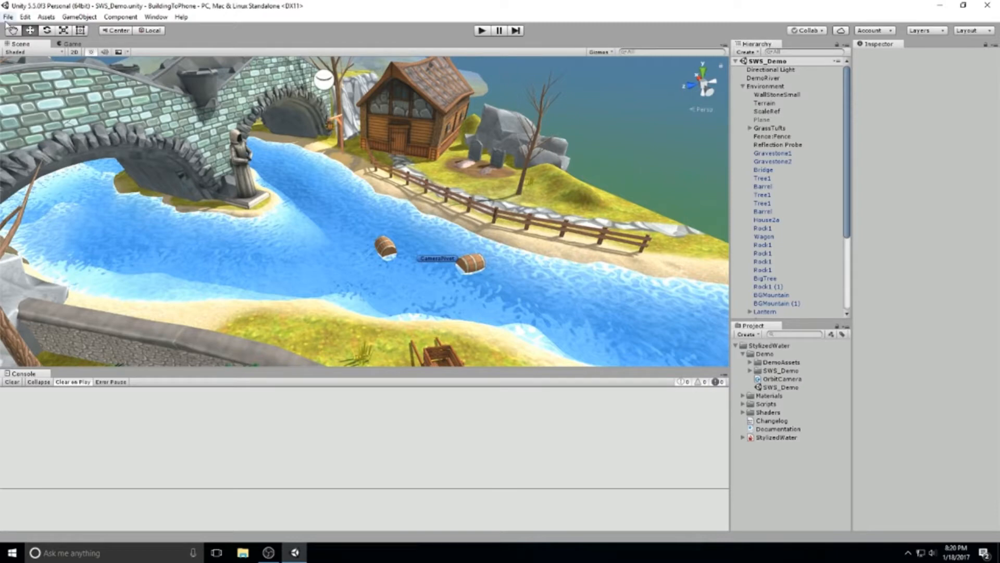
pyautogui.click(25, 17)
pyautogui.moveTo(8, 16)
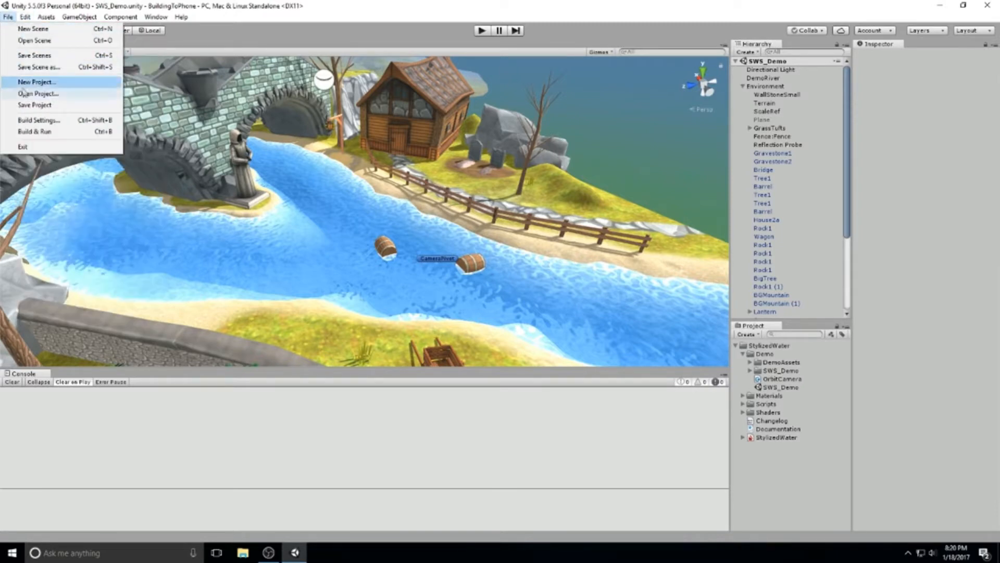
pyautogui.click(29, 120)
pyautogui.click(126, 202)
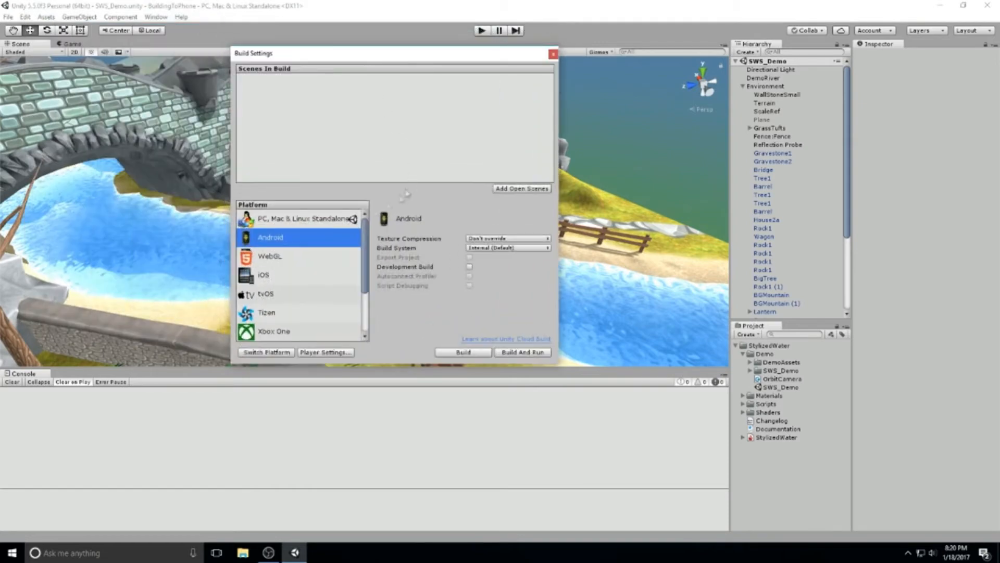
# Build and run the project for Android, saving the apk as "build" in the BuildingToPhone folder.
pyautogui.click(528, 354)
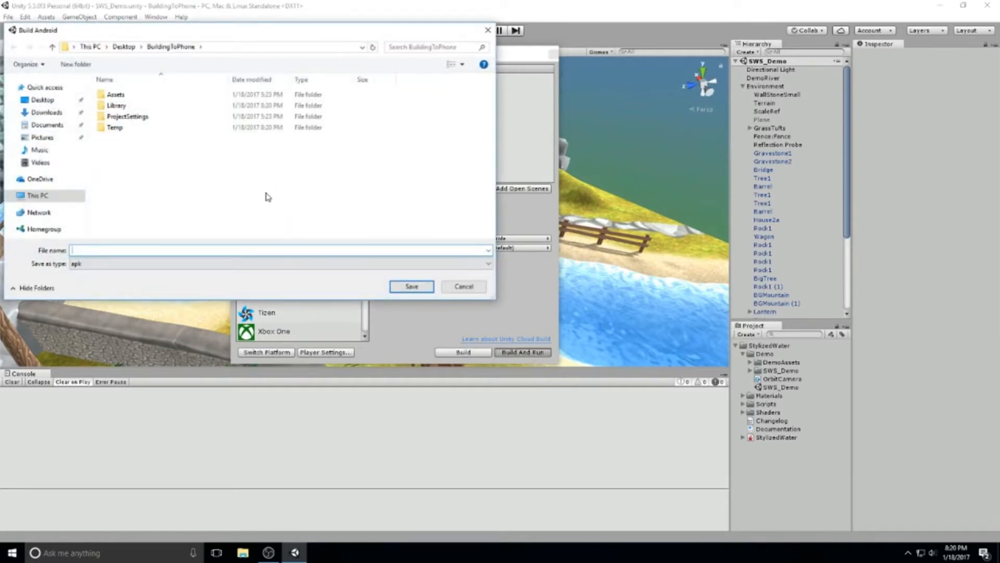
pyautogui.write('BU')
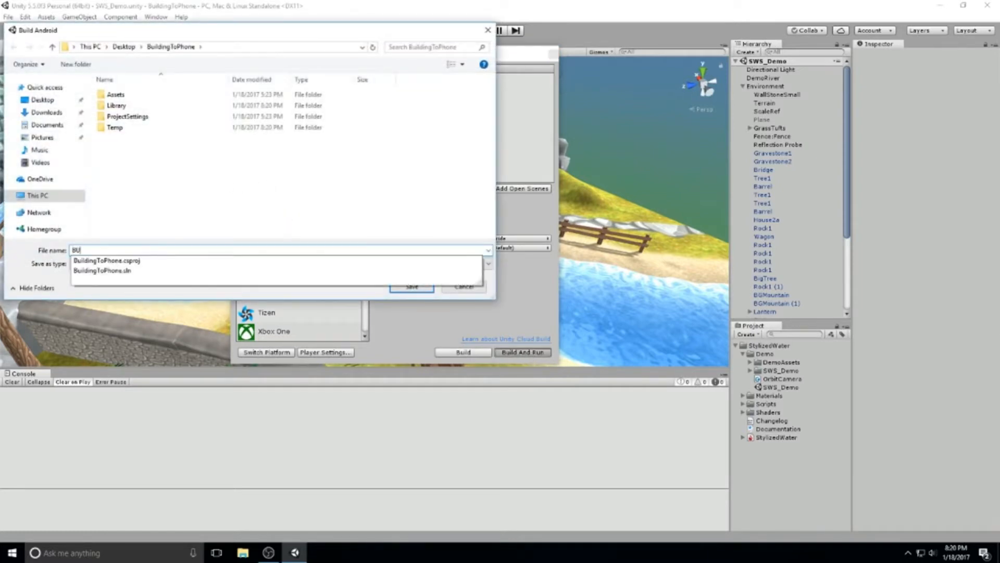
pyautogui.write('IL')
pyautogui.press('BackSpace')
pyautogui.press('BackSpace')
pyautogui.press('BackSpace')
pyautogui.press('BackSpace')
pyautogui.write('biu')
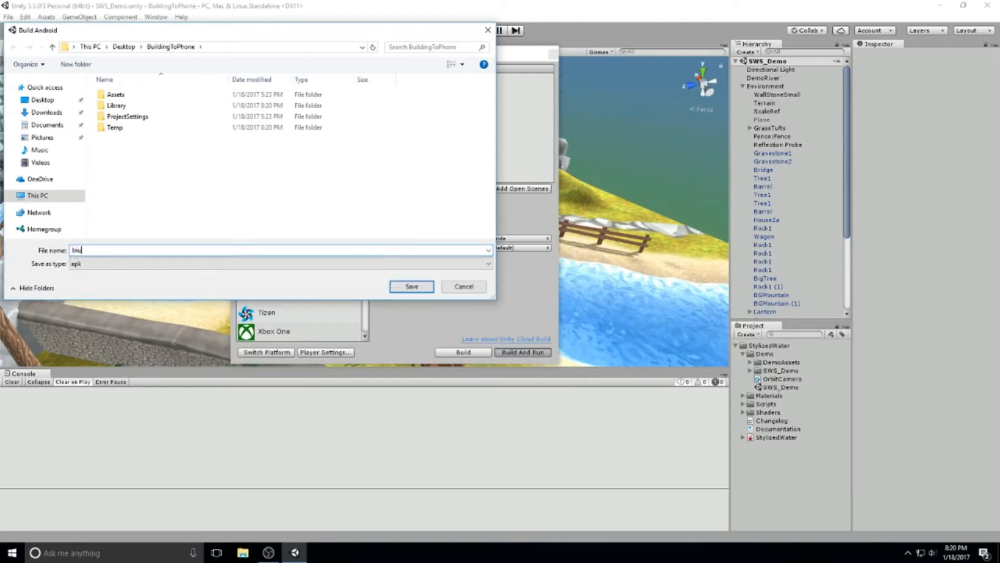
pyautogui.press('BackSpace')
pyautogui.press('BackSpace')
pyautogui.write('uild')
pyautogui.press('Return')
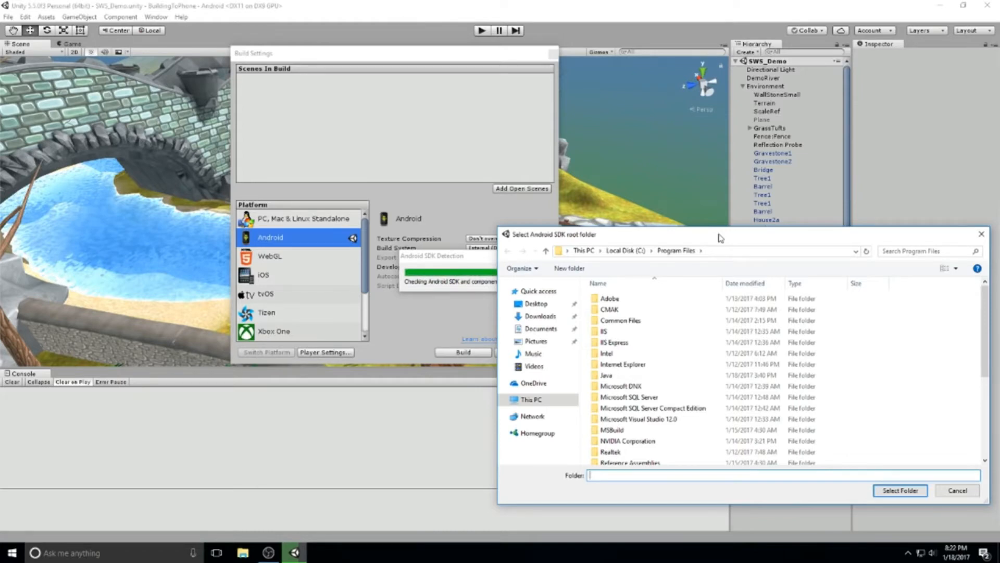
# Switch to Chrome, search Google for "android sdk" and open the Android Studio and SDK Tools download page.
pyautogui.moveTo(720, 237); pyautogui.dragTo(601, 131)
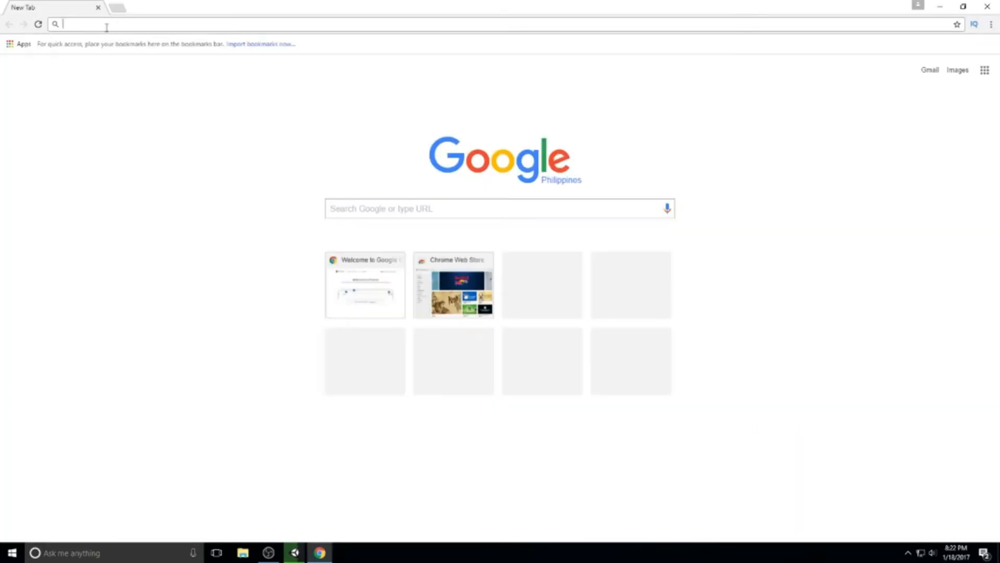
pyautogui.write('android sdk')
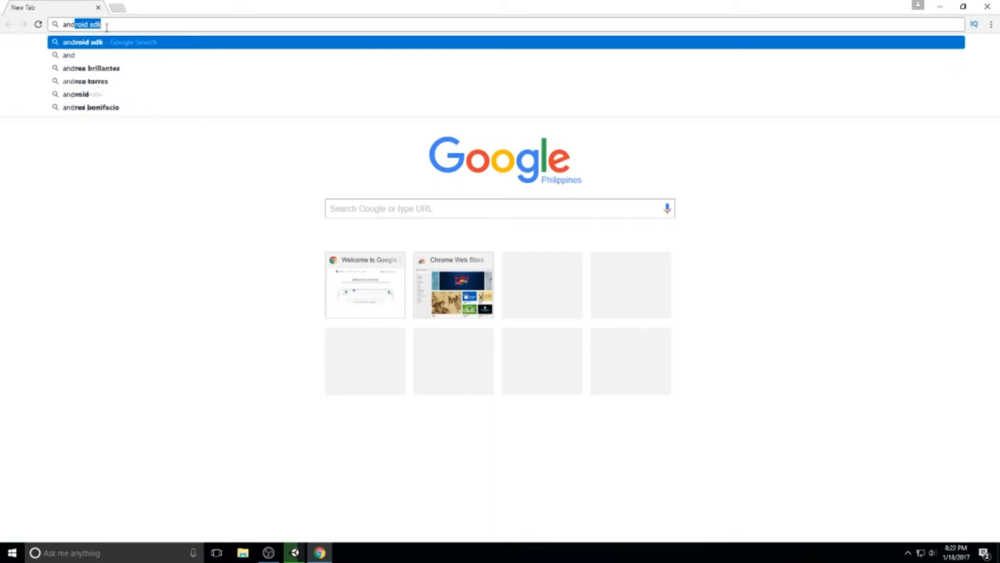
pyautogui.press('Return')
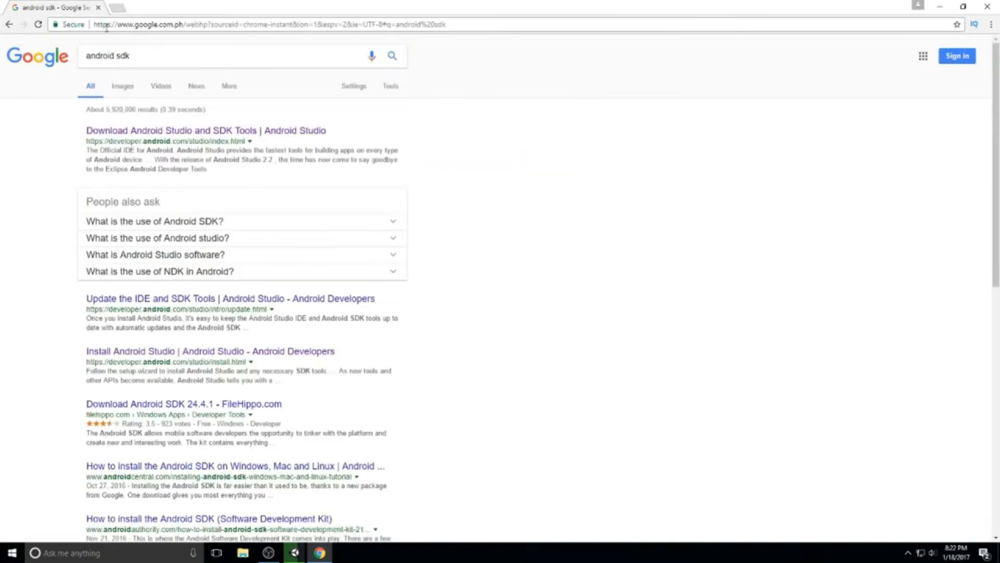
pyautogui.click(171, 131)
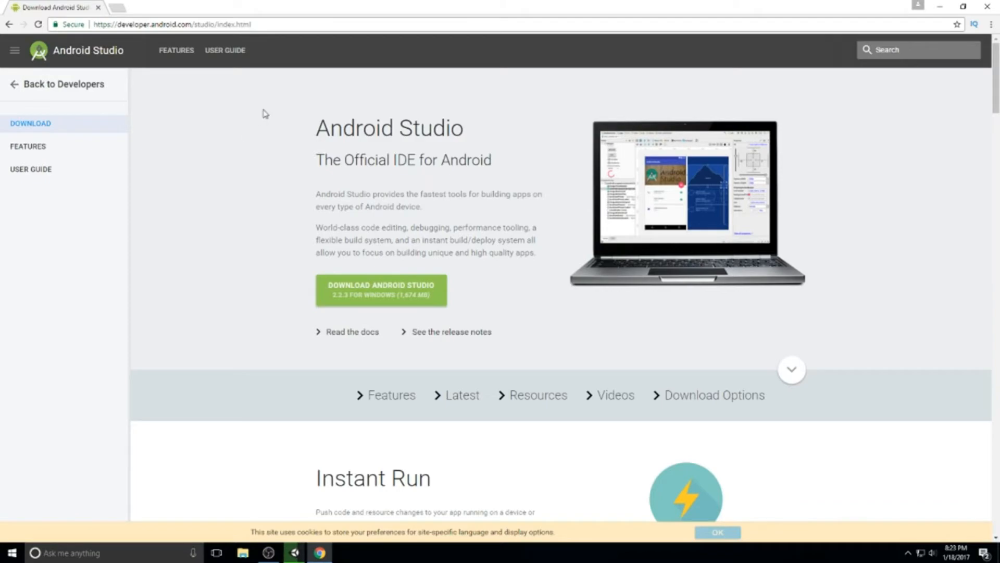
# Download the Windows command line tools package tools_r25.2.3-windows.zip, agreeing to the terms and conditions.
pyautogui.scroll(-15, 261, 167)
pyautogui.scroll(-20, 263, 171)
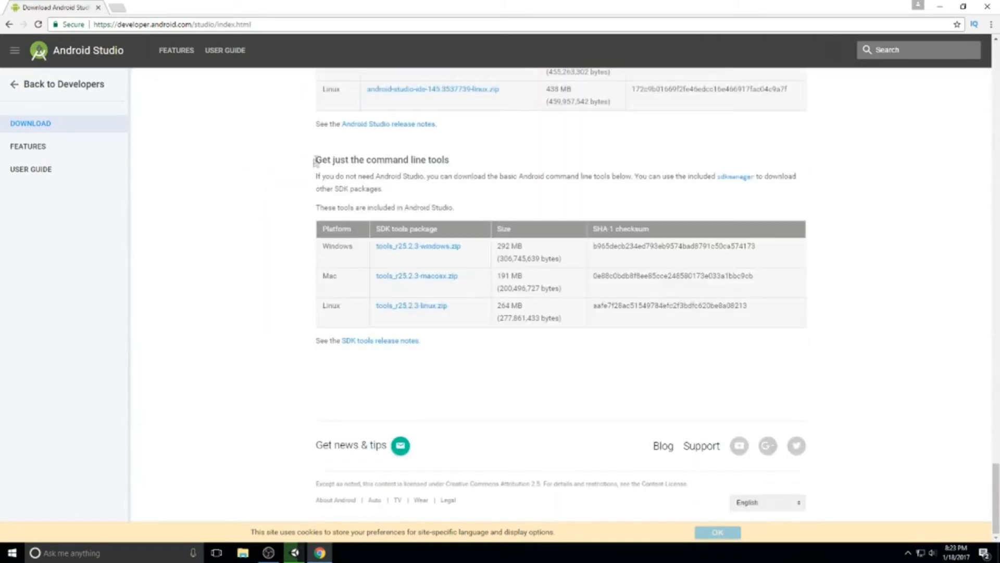
pyautogui.moveTo(316, 162); pyautogui.dragTo(457, 167)
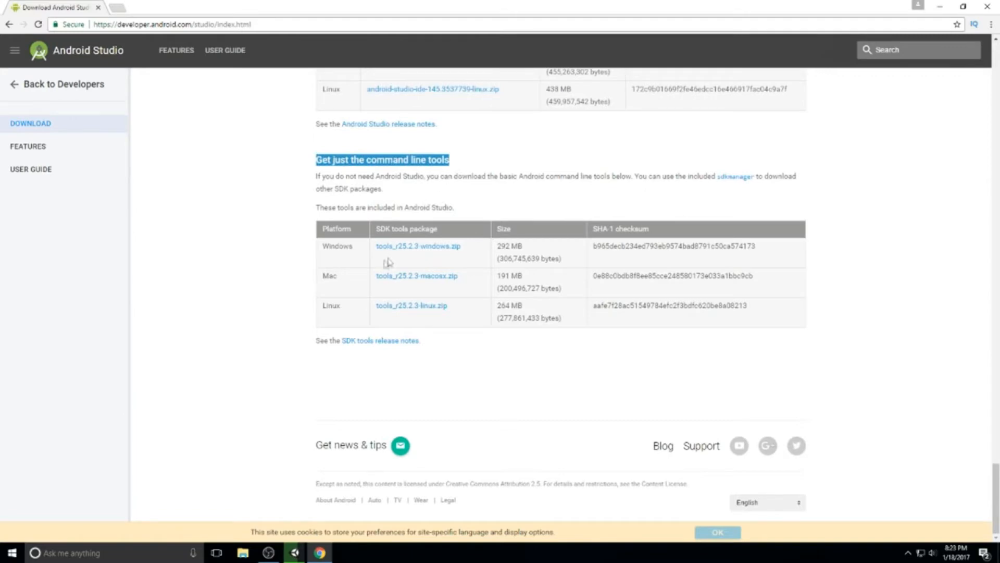
pyautogui.click(436, 248)
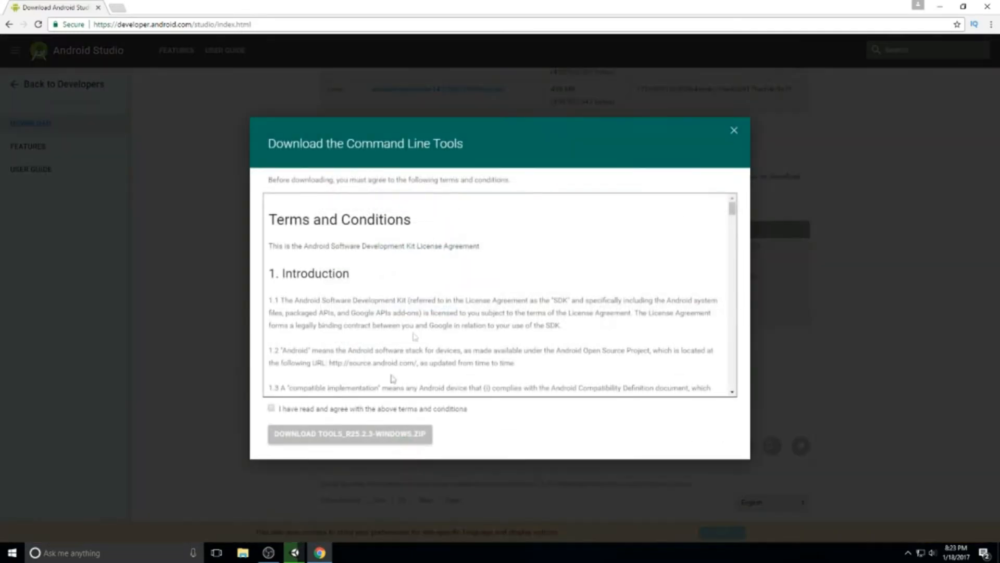
pyautogui.click(272, 409)
pyautogui.click(291, 434)
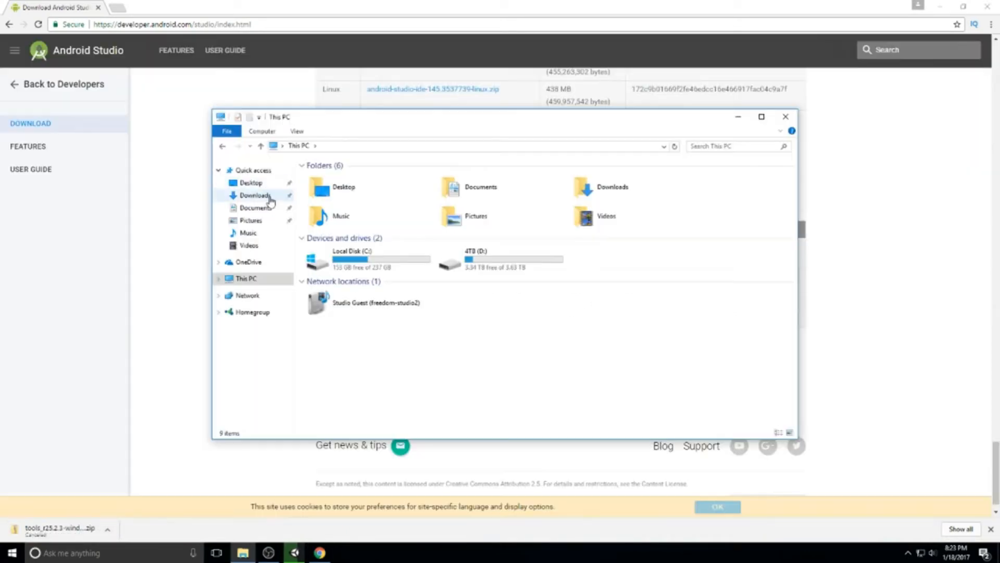
# Extract the tools_r25.2.3-windows archive in File Explorer to its suggested destination within Downloads.
pyautogui.click(269, 198)
pyautogui.moveTo(452, 123); pyautogui.dragTo(530, 125)
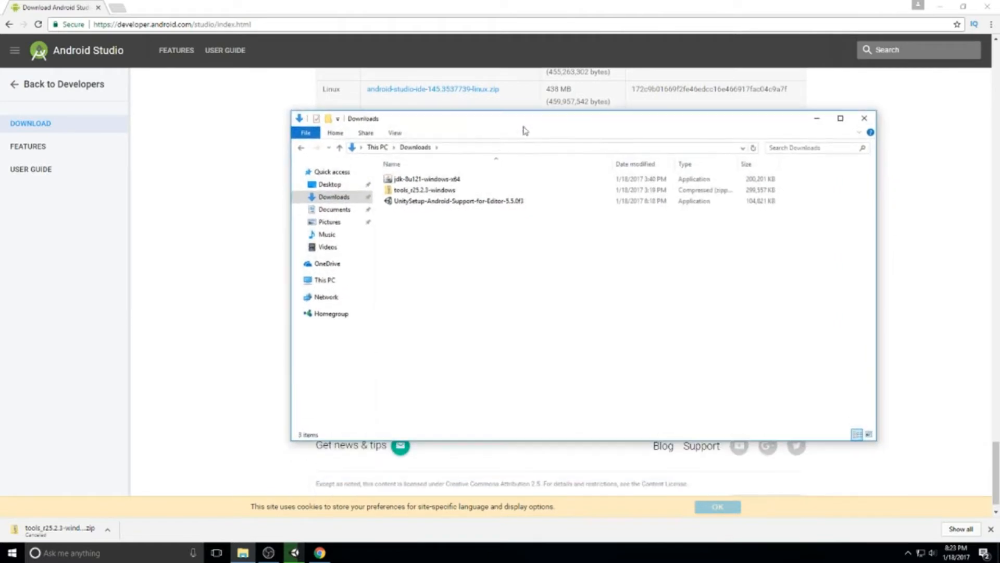
pyautogui.click(464, 191)
pyautogui.click(435, 254)
pyautogui.click(462, 193)
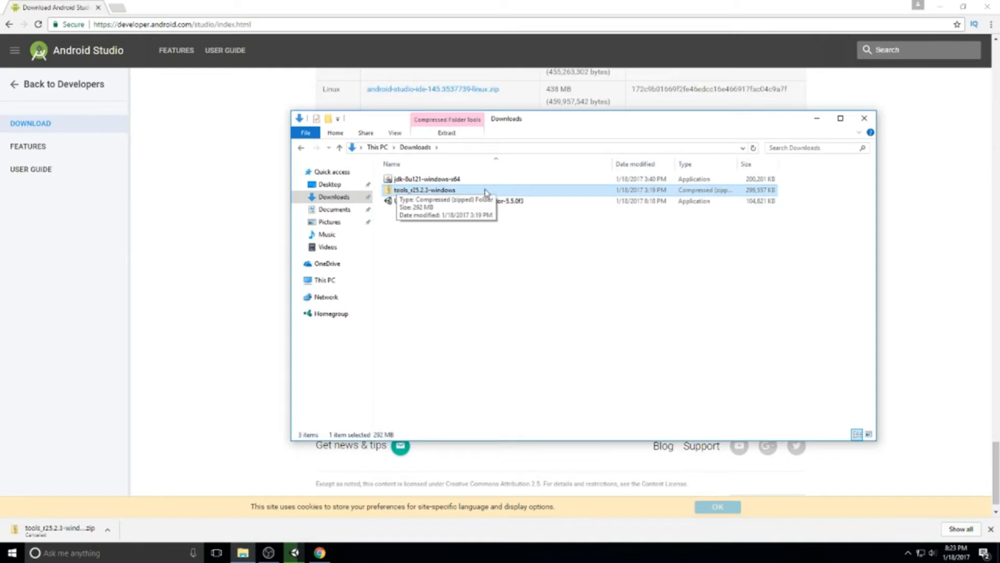
pyautogui.rightClick(457, 190)
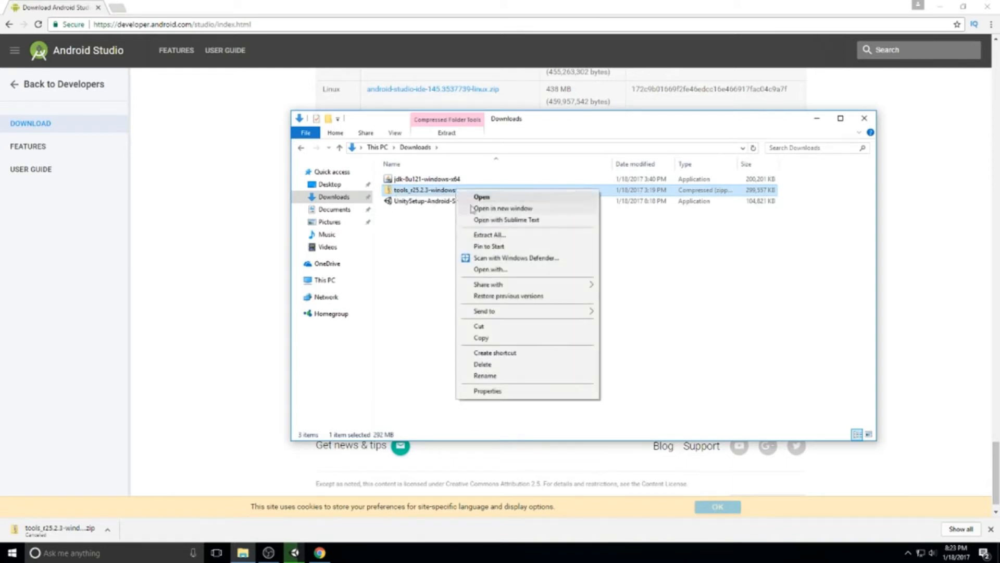
pyautogui.click(488, 235)
pyautogui.press('Return')
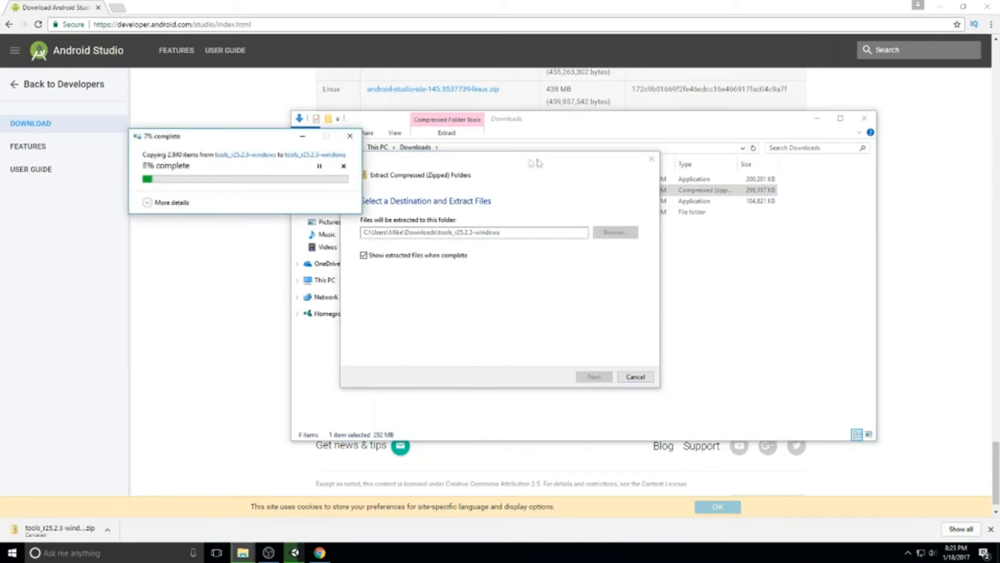
pyautogui.moveTo(569, 163); pyautogui.dragTo(824, 155)
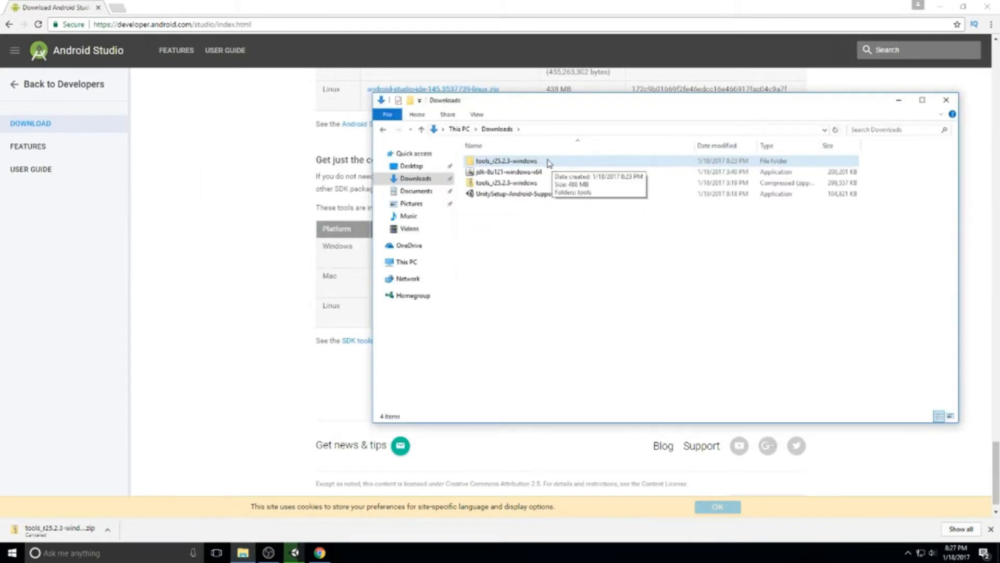
# Rename the extracted tools_r25.2.3-windows folder as Android.
pyautogui.click(548, 163)
pyautogui.press('F2')
pyautogui.write('Android')
pyautogui.press('Return')
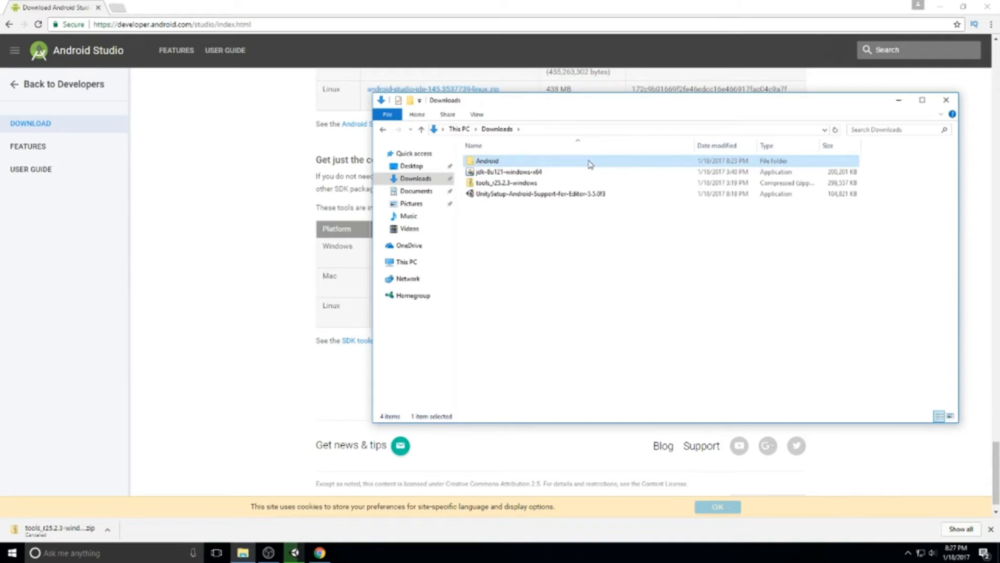
# Place the Android folder from Downloads into Program Files on the C: drive.
pyautogui.click(414, 262)
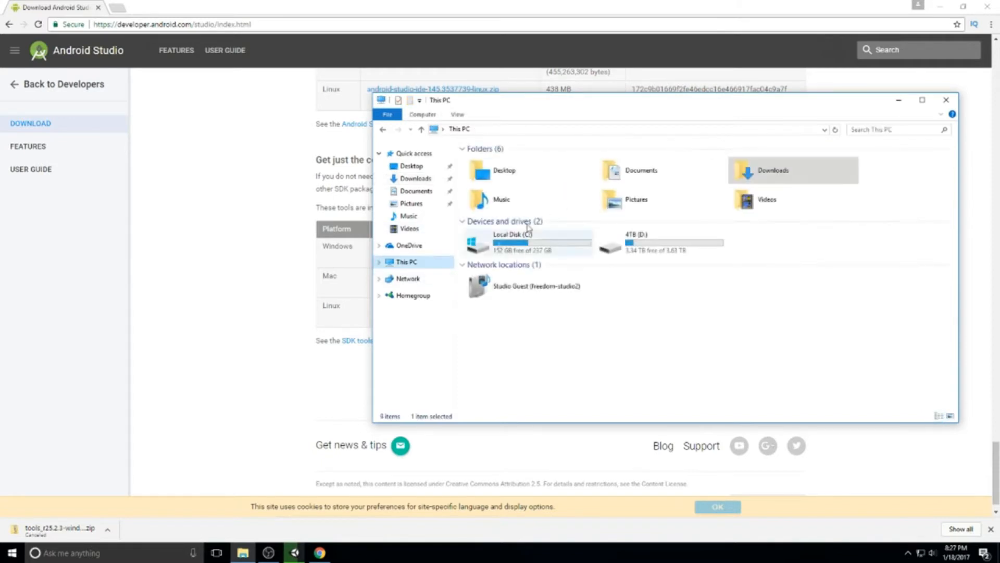
pyautogui.doubleClick(552, 243)
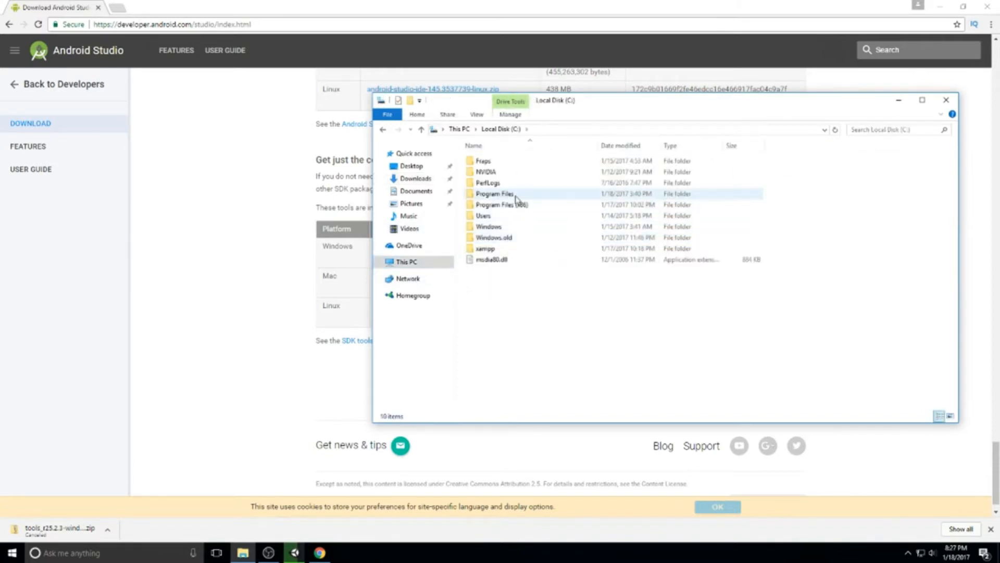
pyautogui.doubleClick(495, 194)
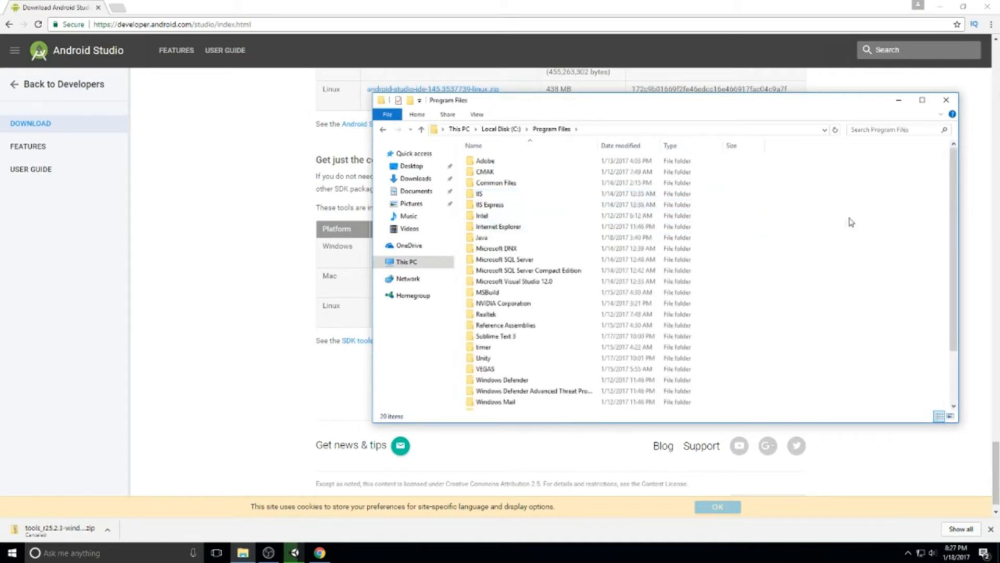
pyautogui.hotkey('ctrl', 'v')
pyautogui.click(472, 206)
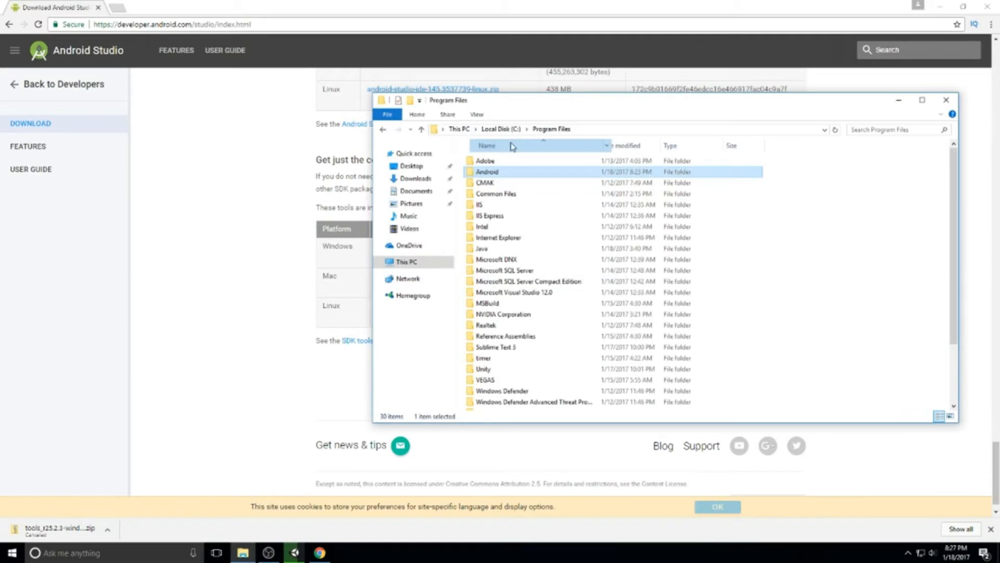
# Check the Android folder's contents, switch to Unity and retry the Android Build And Run, saving it as build in BuildingToPhone.
pyautogui.doubleClick(517, 174)
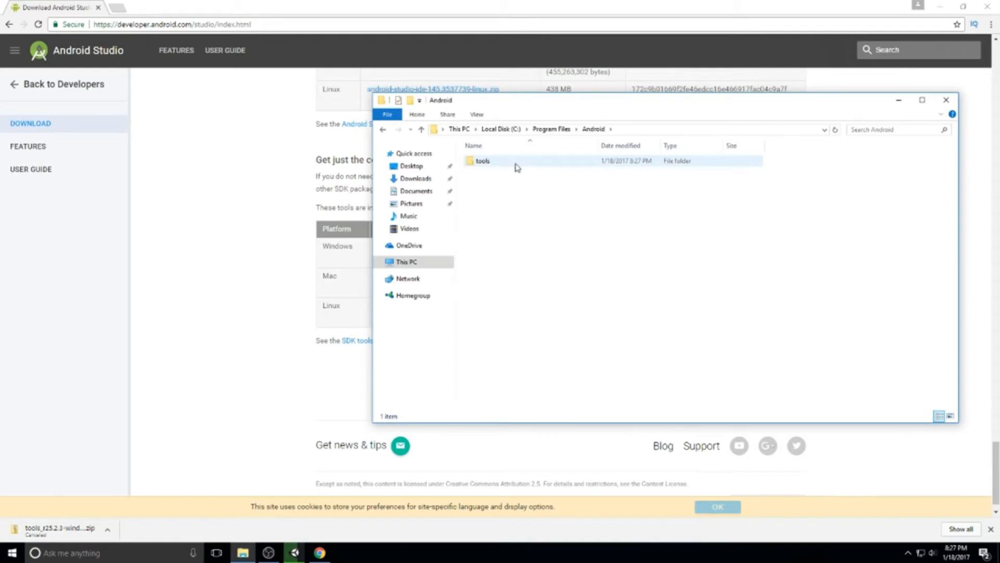
pyautogui.press('BackSpace')
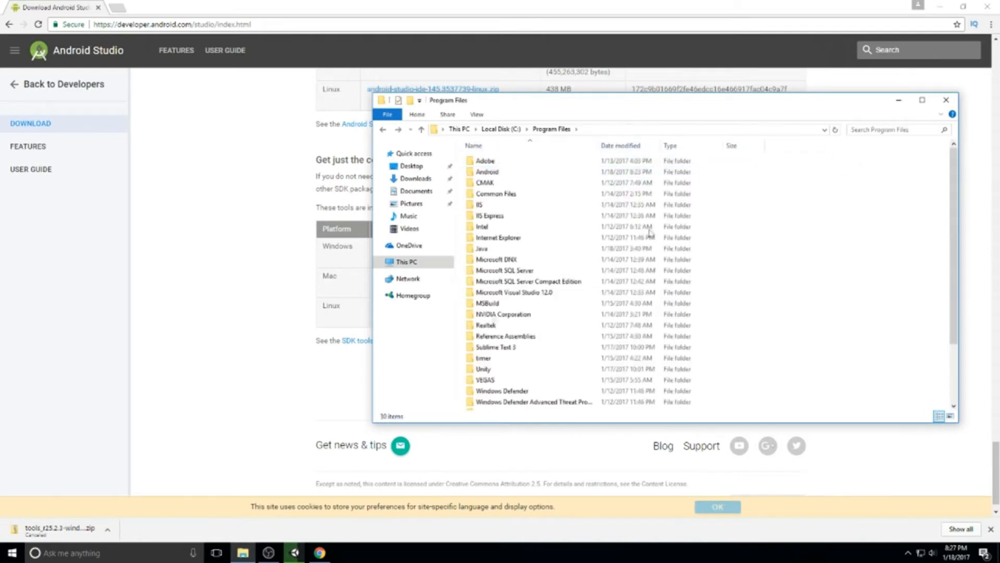
pyautogui.click(294, 552)
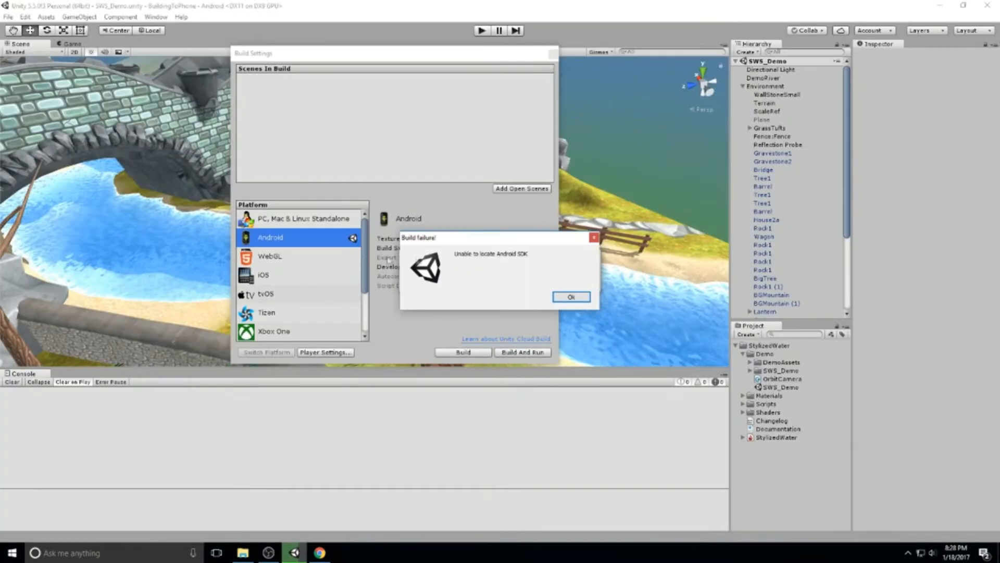
pyautogui.click(572, 297)
pyautogui.click(513, 356)
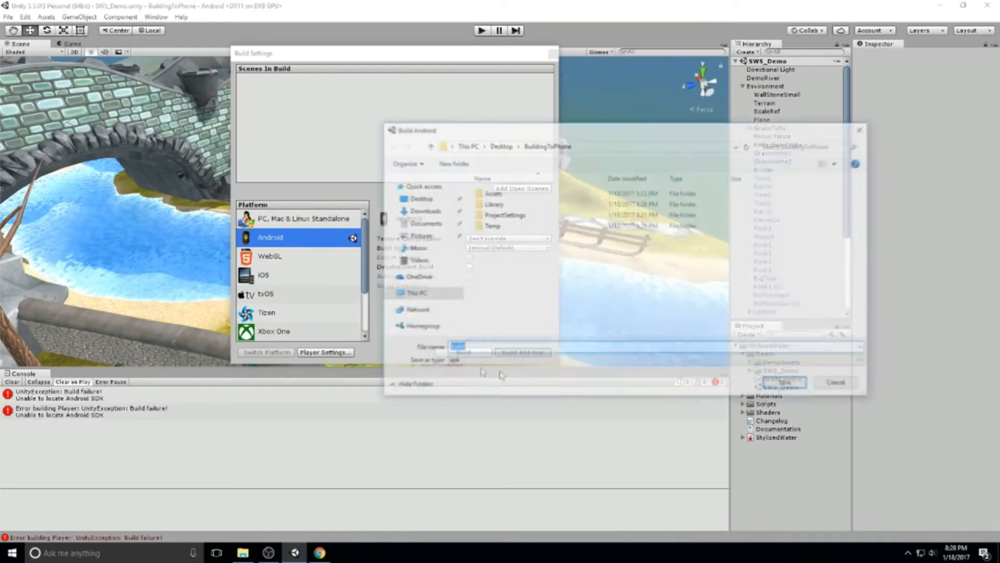
pyautogui.click(776, 383)
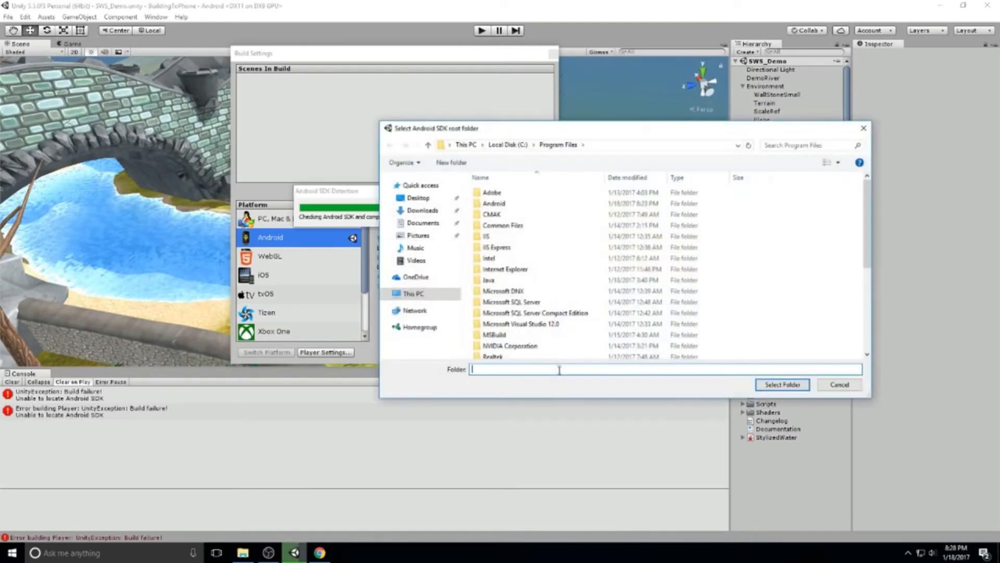
# Choose the Android folder in C:\Program Files as the Android SDK root folder and cancel the missing platform API request.
pyautogui.moveTo(569, 135); pyautogui.dragTo(643, 116)
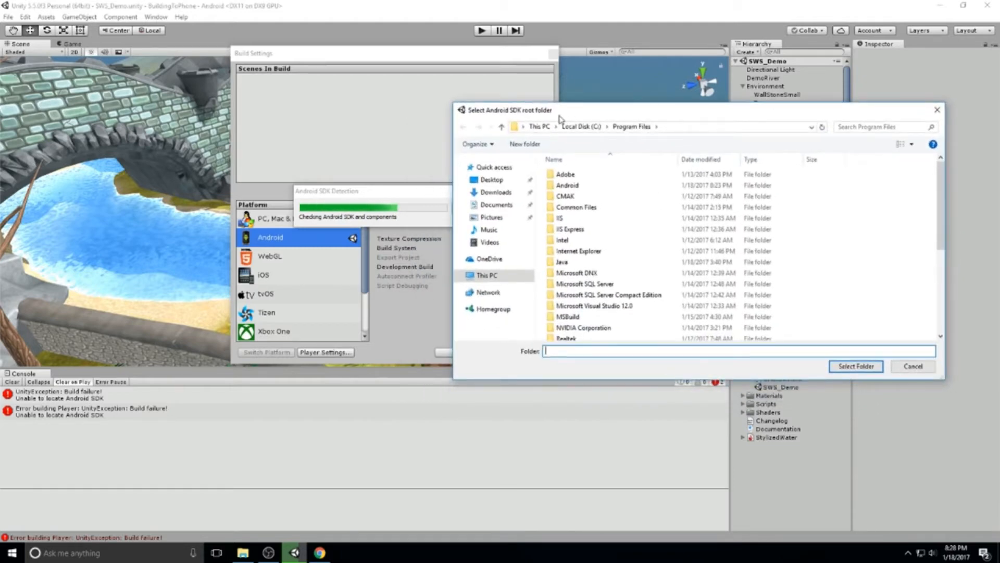
pyautogui.click(582, 187)
pyautogui.doubleClick(567, 185)
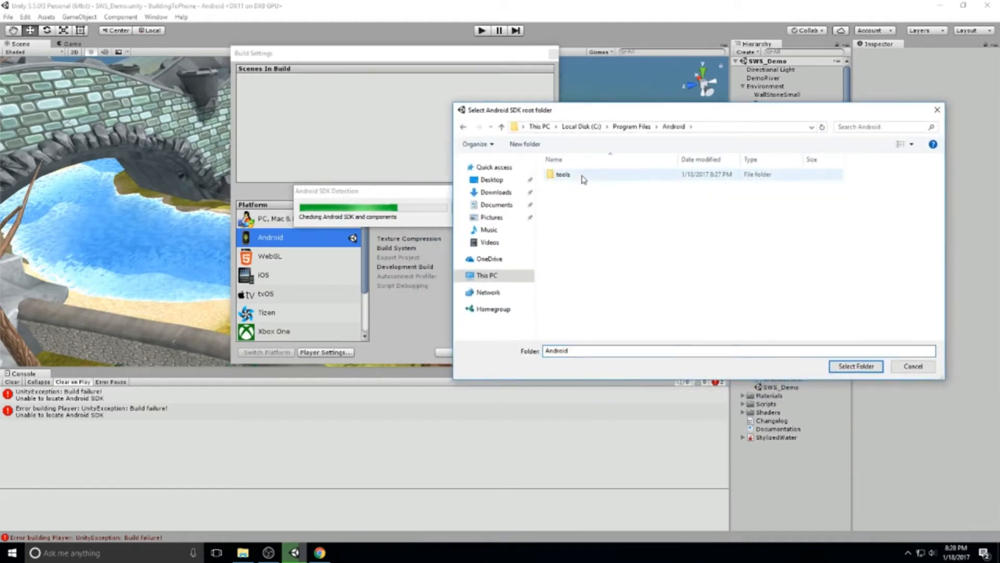
pyautogui.click(856, 366)
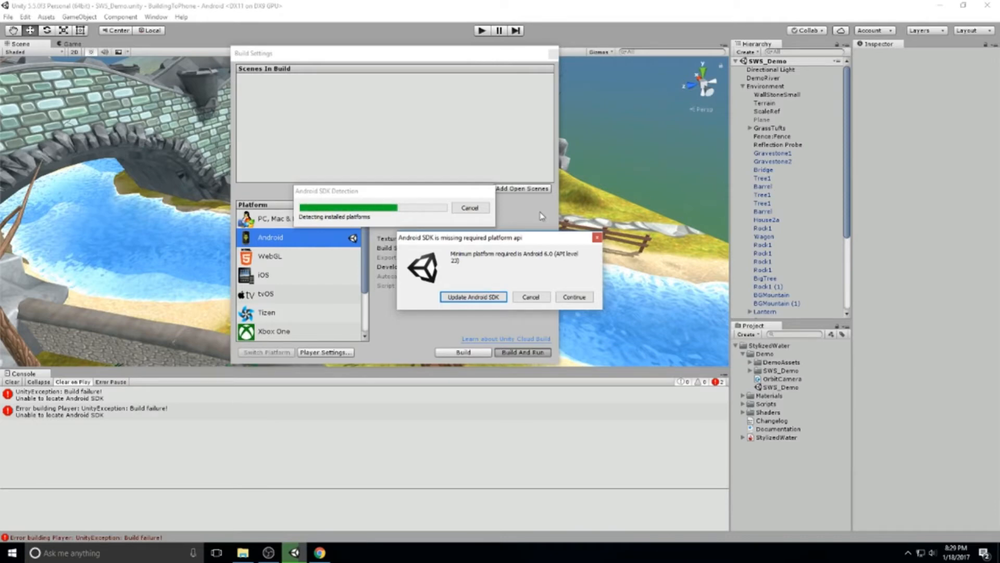
pyautogui.click(539, 299)
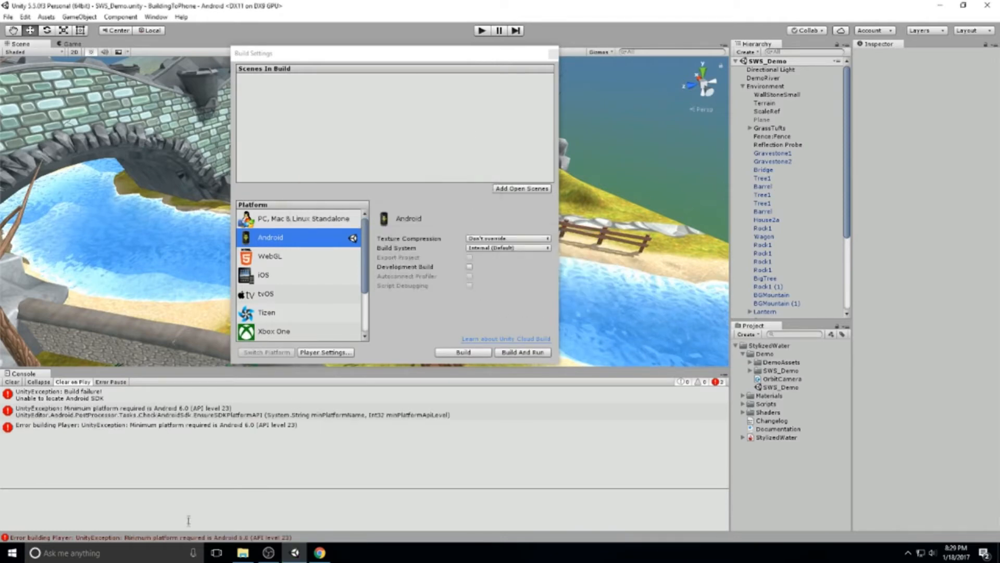
# Switch to File Explorer and run the android batch file in Program Files\Android\tools as administrator.
pyautogui.click(243, 553)
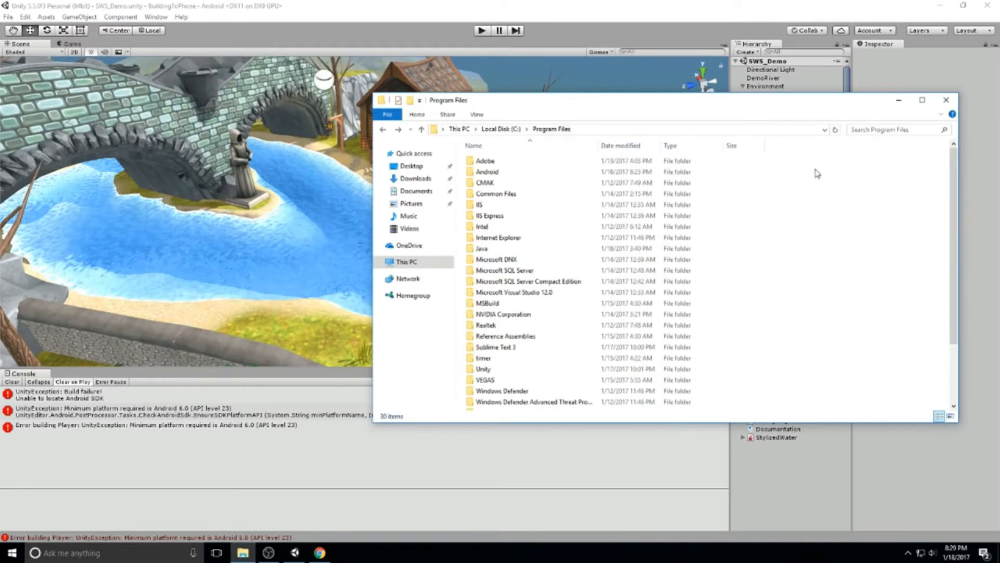
pyautogui.doubleClick(525, 173)
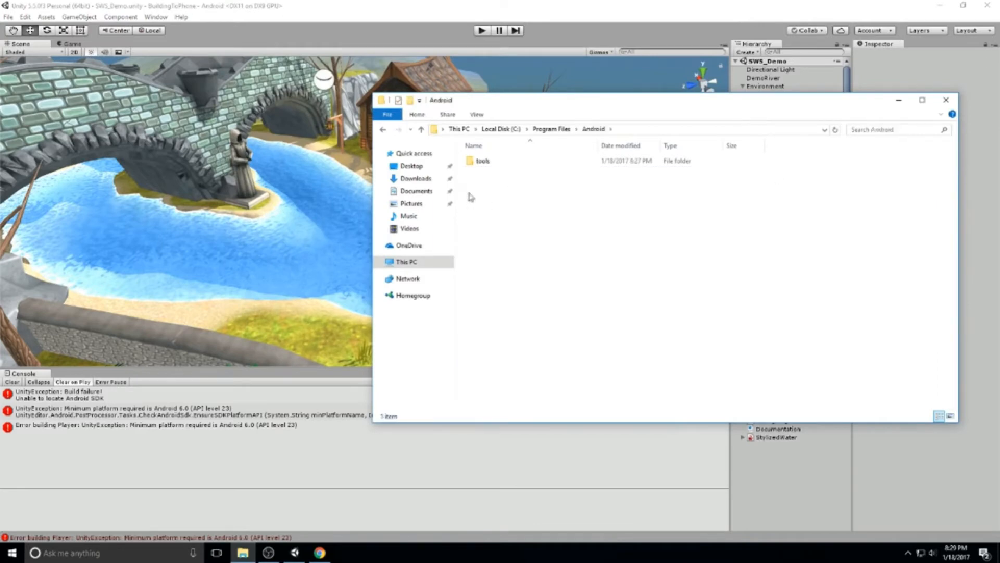
pyautogui.doubleClick(498, 163)
pyautogui.click(508, 292)
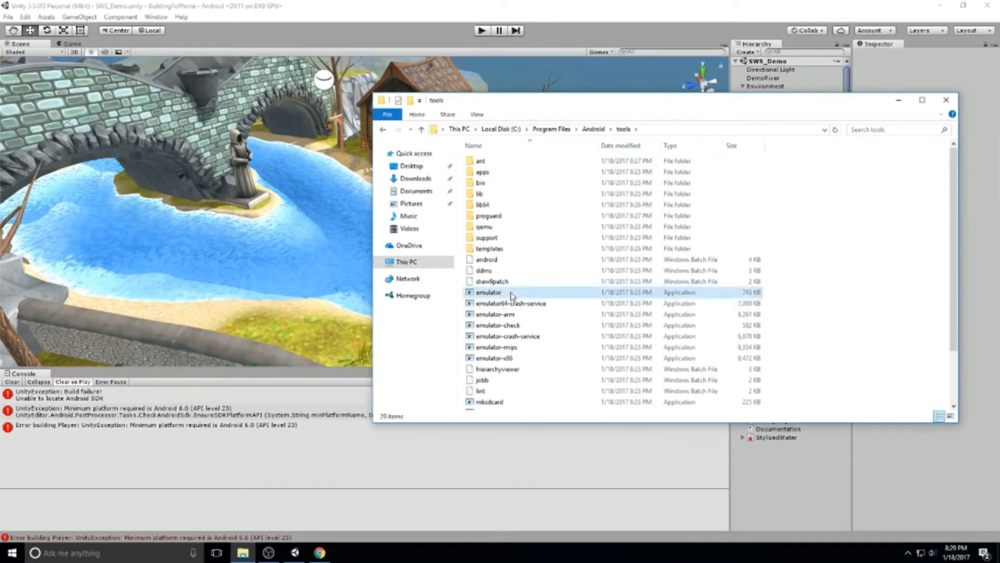
pyautogui.scroll(-1, 510, 250)
pyautogui.click(512, 234)
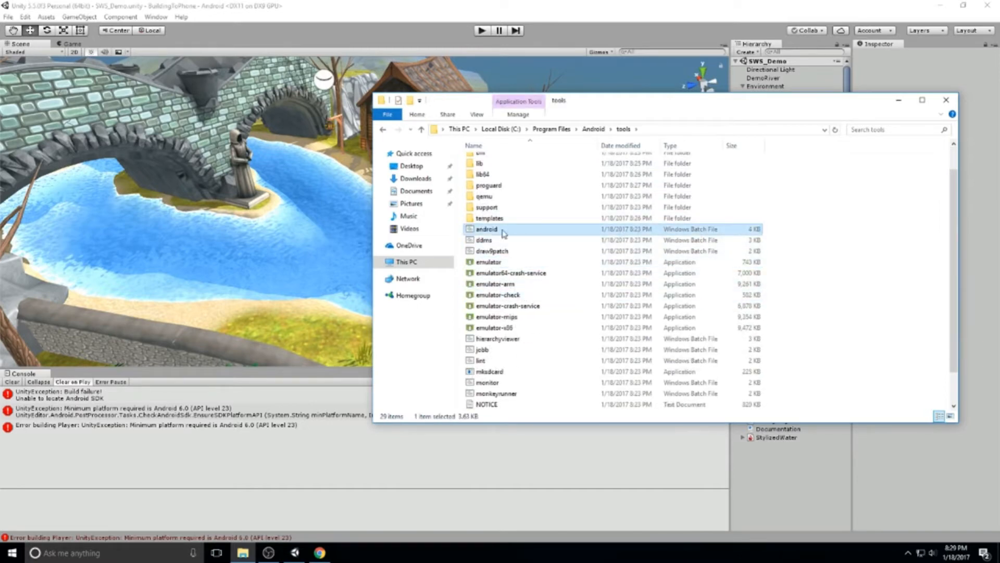
pyautogui.rightClick(503, 234)
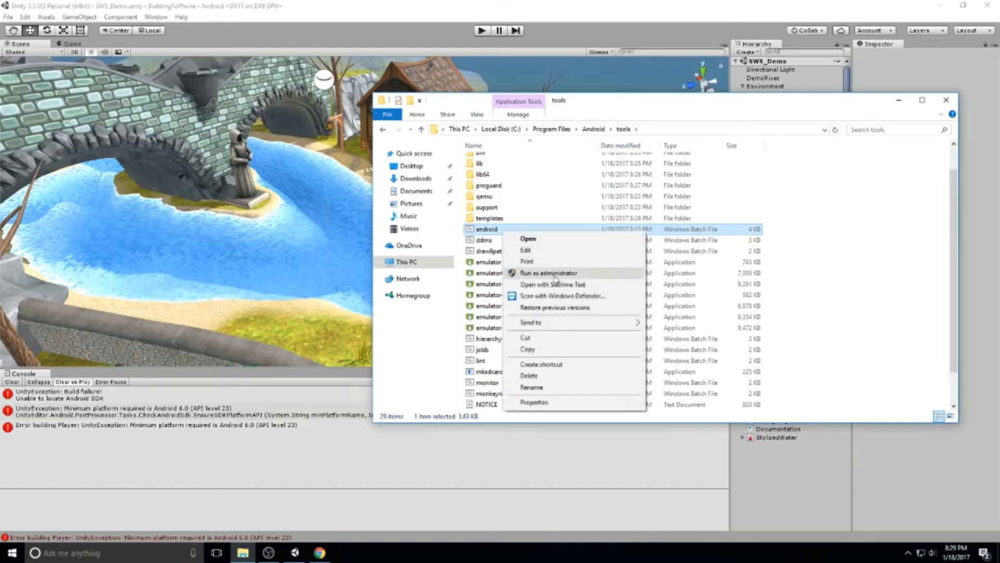
pyautogui.click(555, 274)
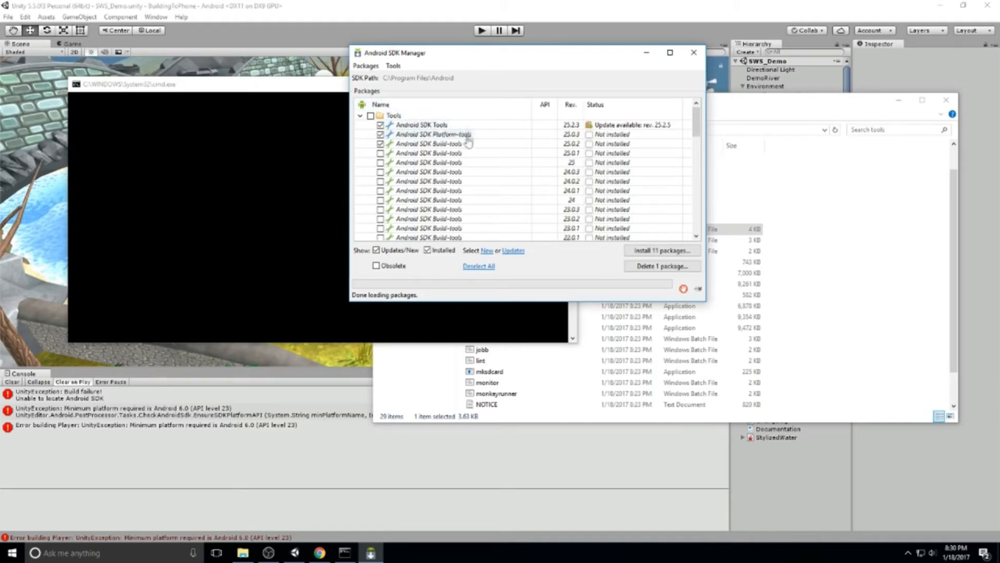
# Review and install the preselected SDK packages, including Android 7.1.1 (API 25) and Google USB Driver, accepting the license.
pyautogui.moveTo(698, 123); pyautogui.dragTo(698, 159)
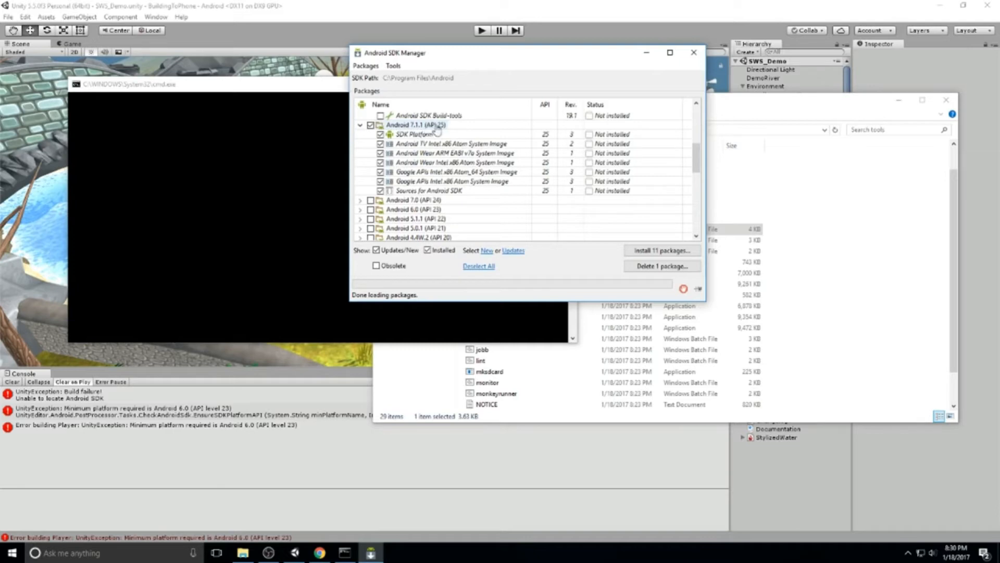
pyautogui.moveTo(696, 159); pyautogui.dragTo(698, 219)
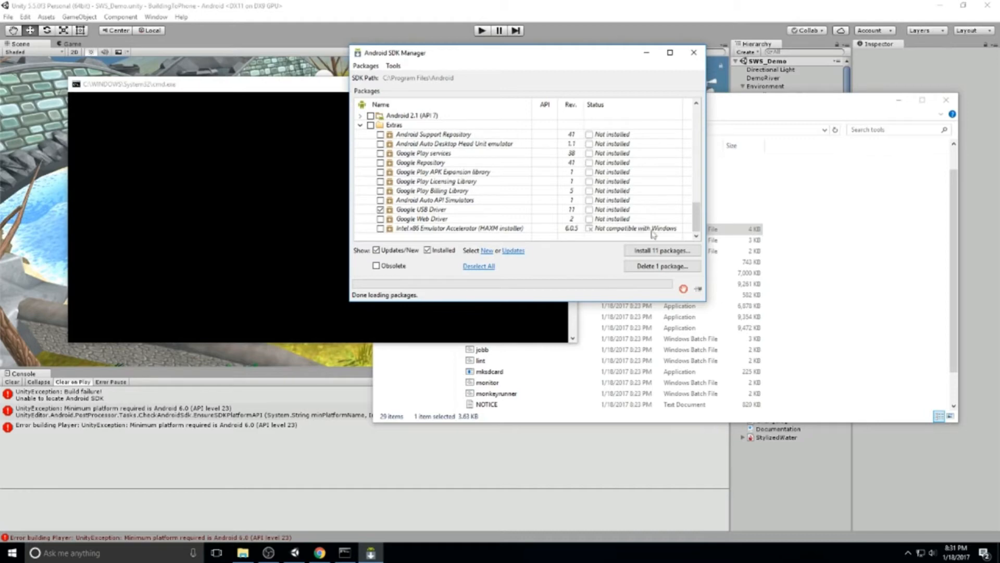
pyautogui.click(659, 250)
pyautogui.moveTo(604, 20); pyautogui.dragTo(377, 100)
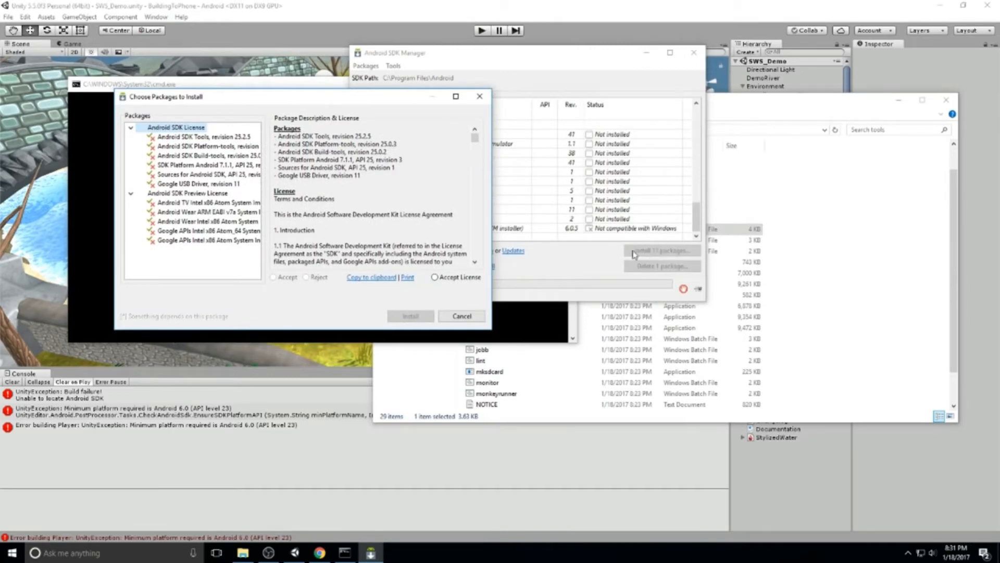
pyautogui.click(435, 277)
pyautogui.click(417, 316)
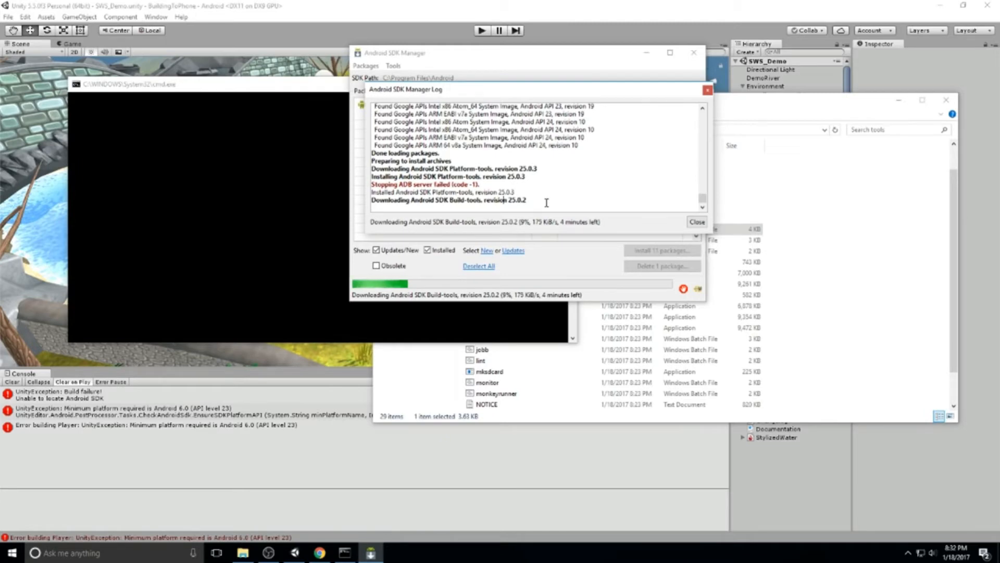
# Highlight the ADB server line in the log, dismiss the update notice, and close the SDK Manager and File Explorer windows.
pyautogui.moveTo(479, 184); pyautogui.dragTo(371, 185)
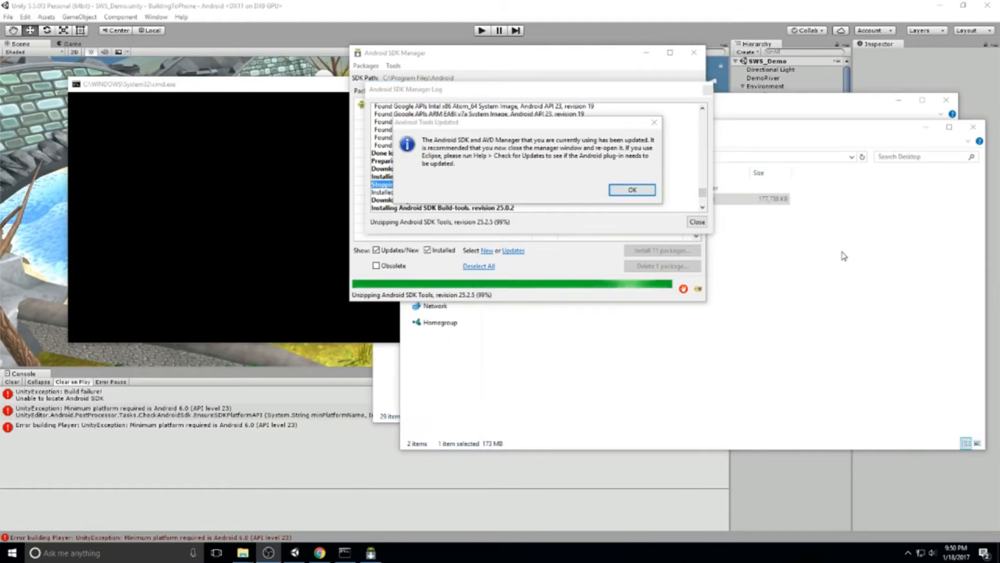
pyautogui.moveTo(521, 122); pyautogui.dragTo(513, 210)
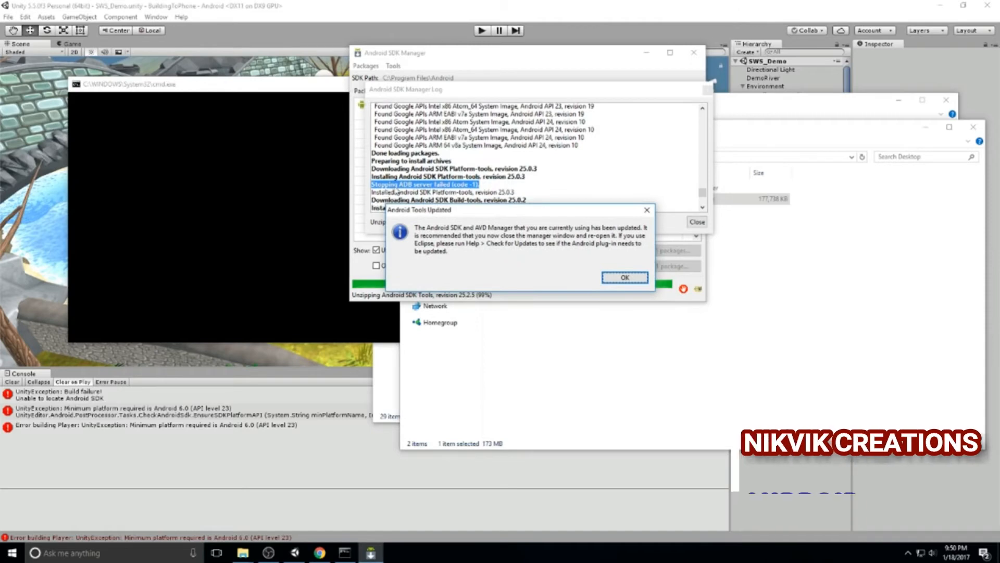
pyautogui.moveTo(514, 210); pyautogui.dragTo(709, 180)
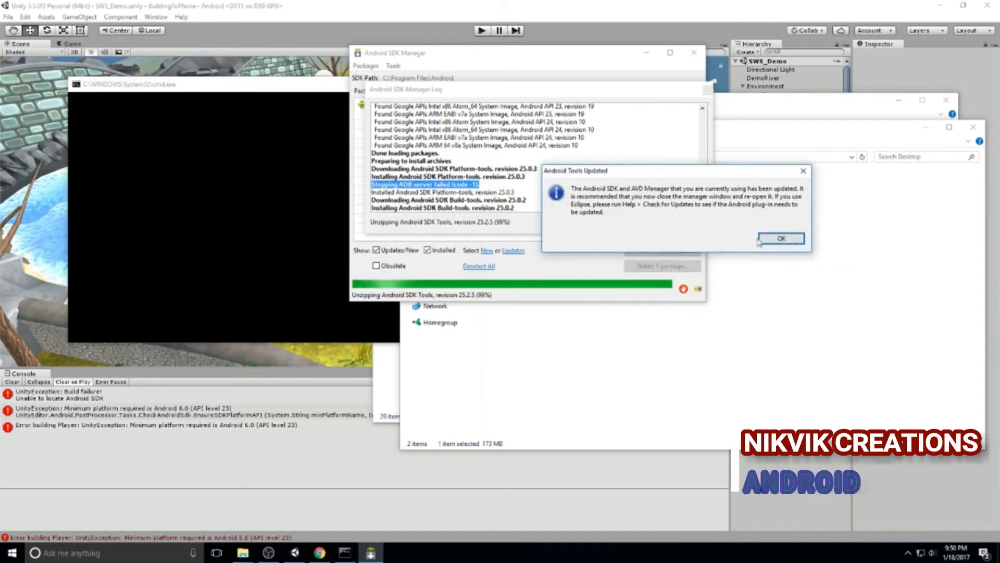
pyautogui.click(819, 245)
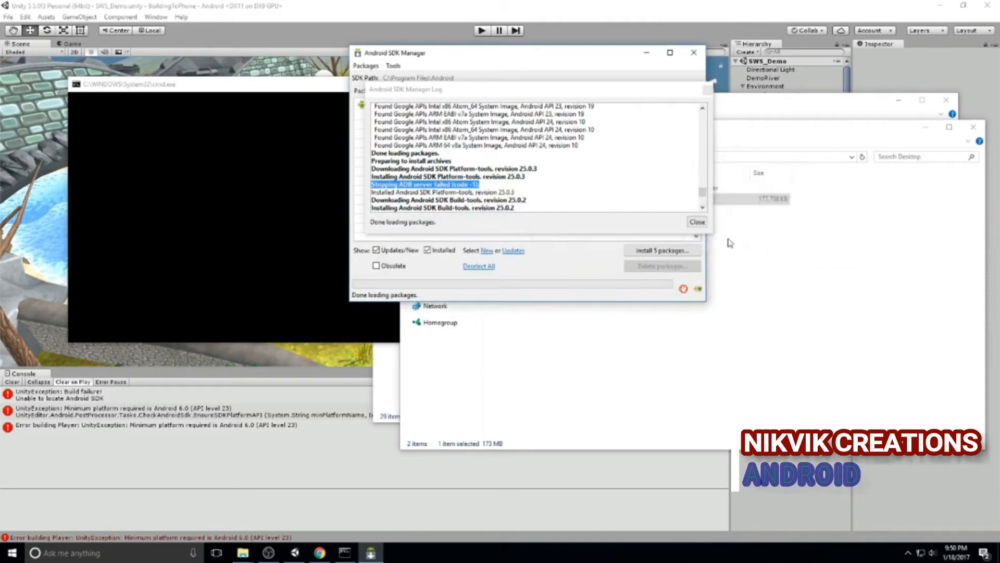
pyautogui.click(697, 223)
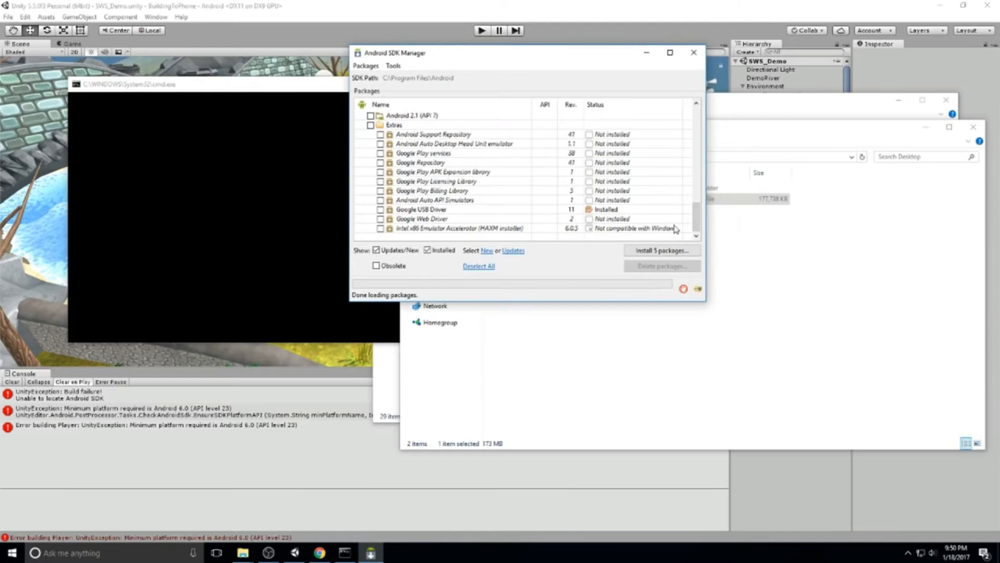
pyautogui.click(693, 52)
pyautogui.click(973, 127)
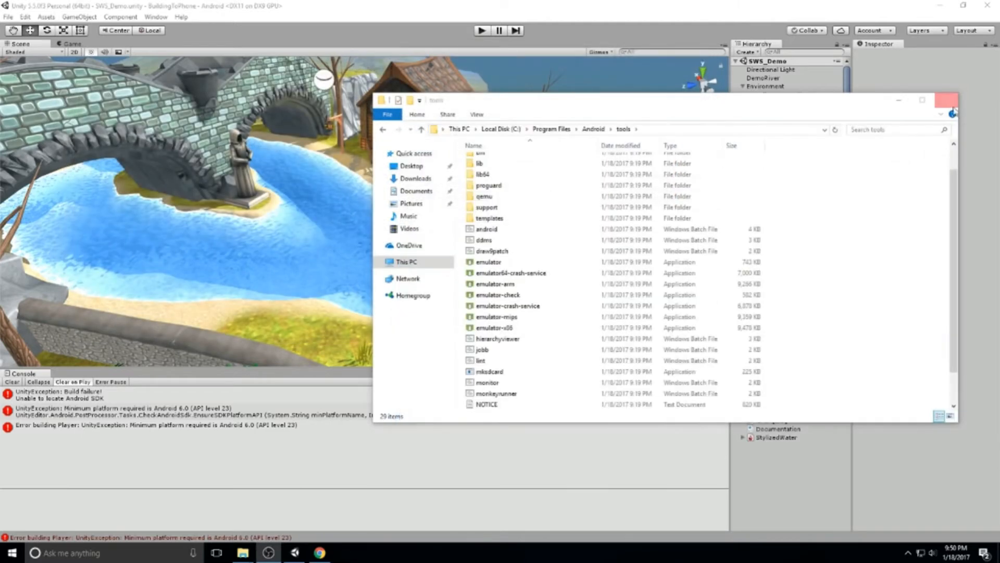
pyautogui.click(947, 99)
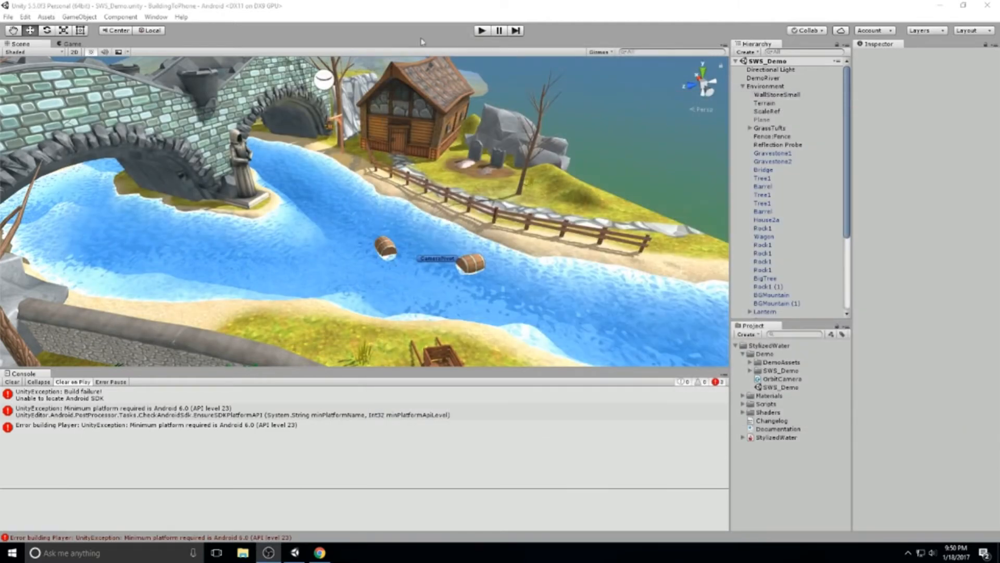
# Start Build And Run for the Android platform in Unity, saving the APK as build in BuildingToPhone.
pyautogui.click(8, 18)
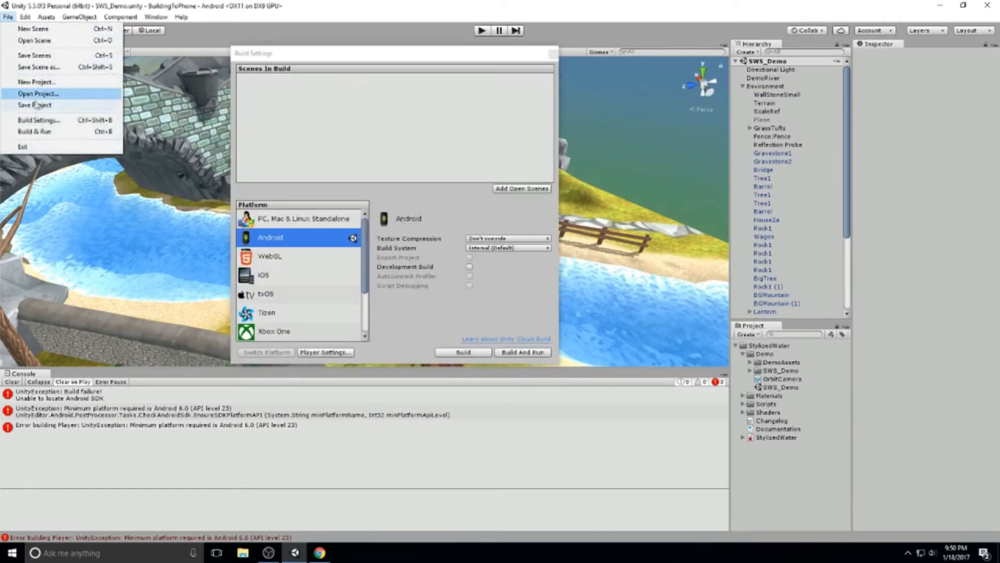
pyautogui.click(272, 241)
pyautogui.click(529, 352)
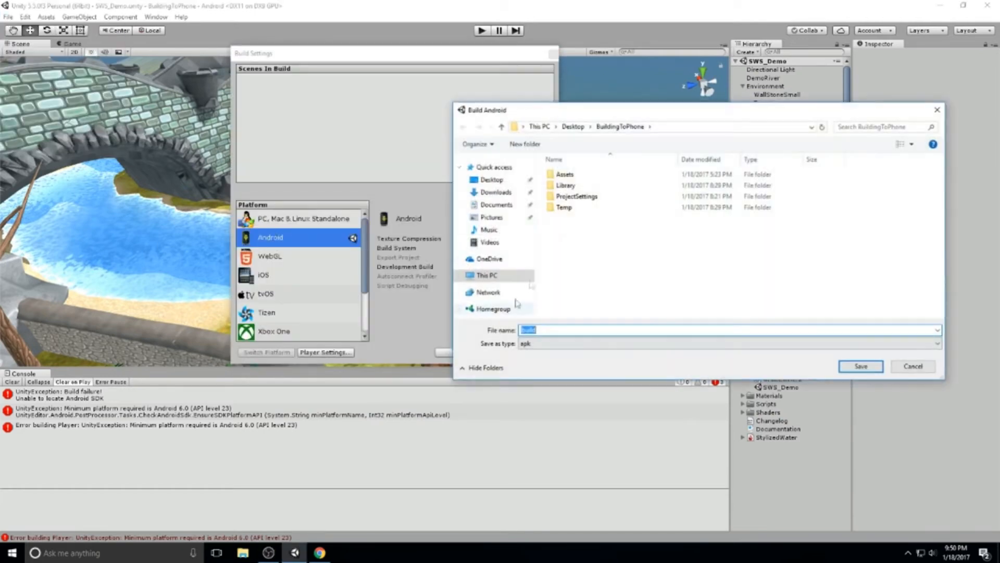
pyautogui.press('Return')
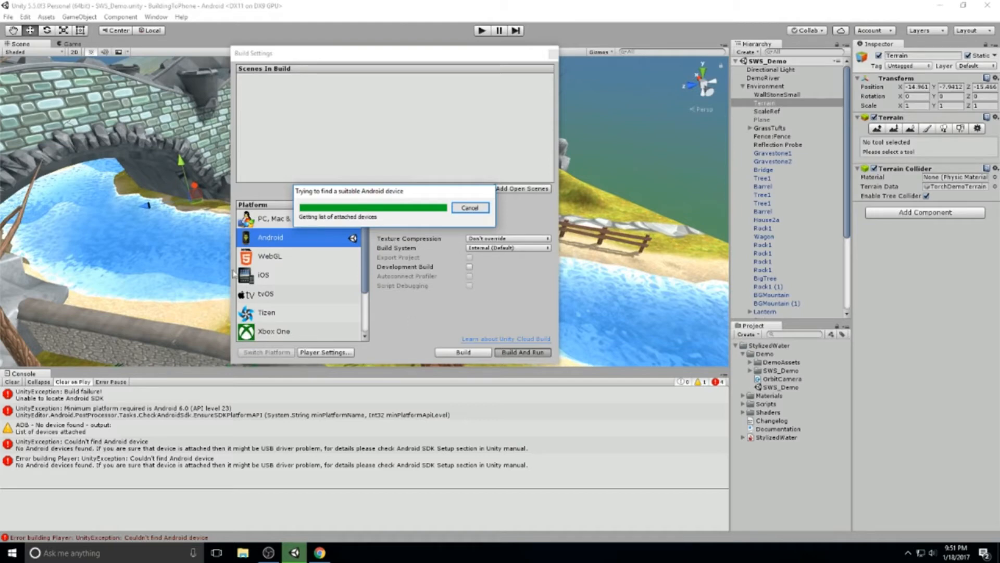
# Open the Downloads folder in File Explorer to look at the downloaded files.
pyautogui.click(243, 552)
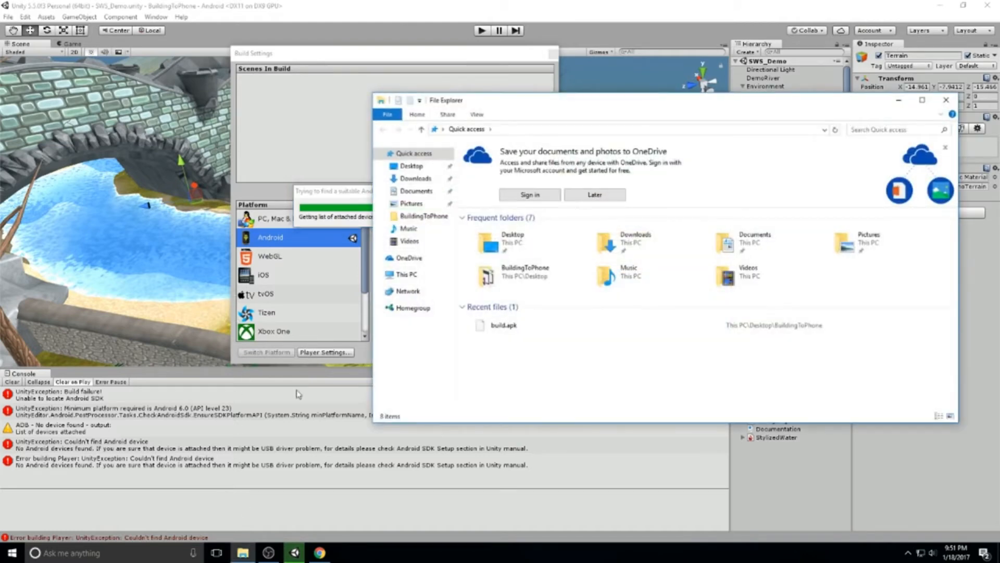
pyautogui.click(415, 178)
pyautogui.click(550, 161)
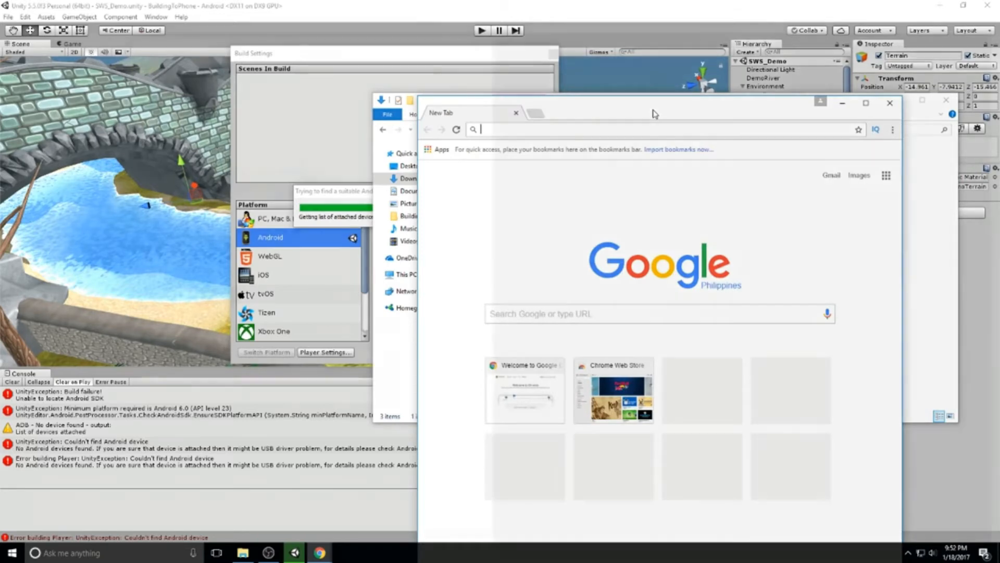
# Search the web for jdk in a maximized Chrome window and open Oracle's Java SE Downloads page.
pyautogui.doubleClick(654, 111)
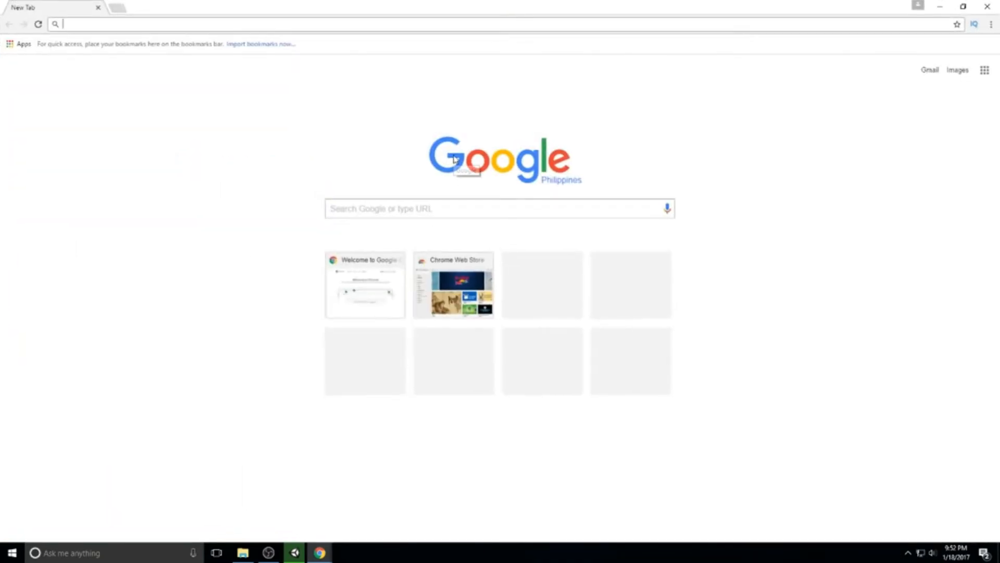
pyautogui.write('jdk')
pyautogui.press('Return')
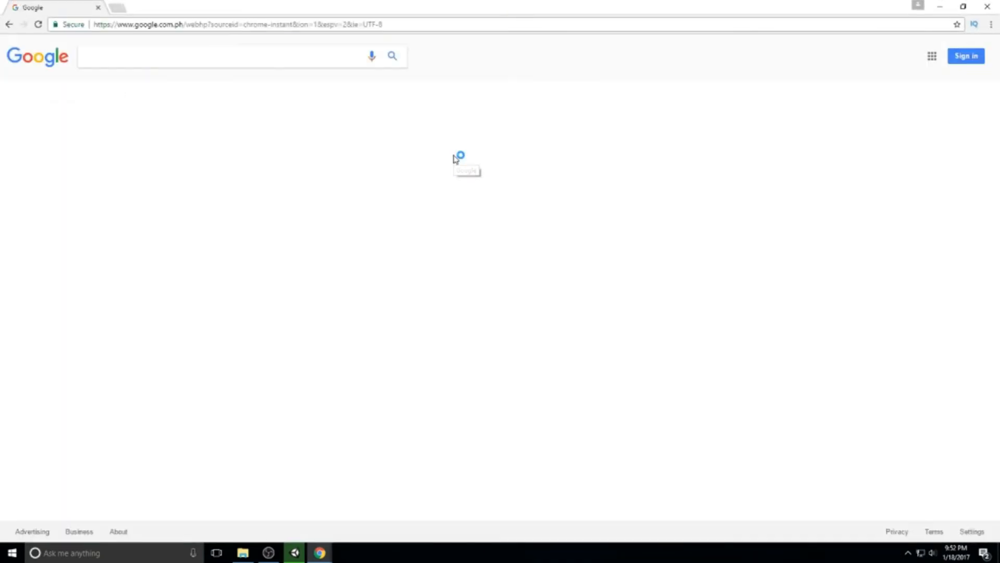
pyautogui.click(201, 131)
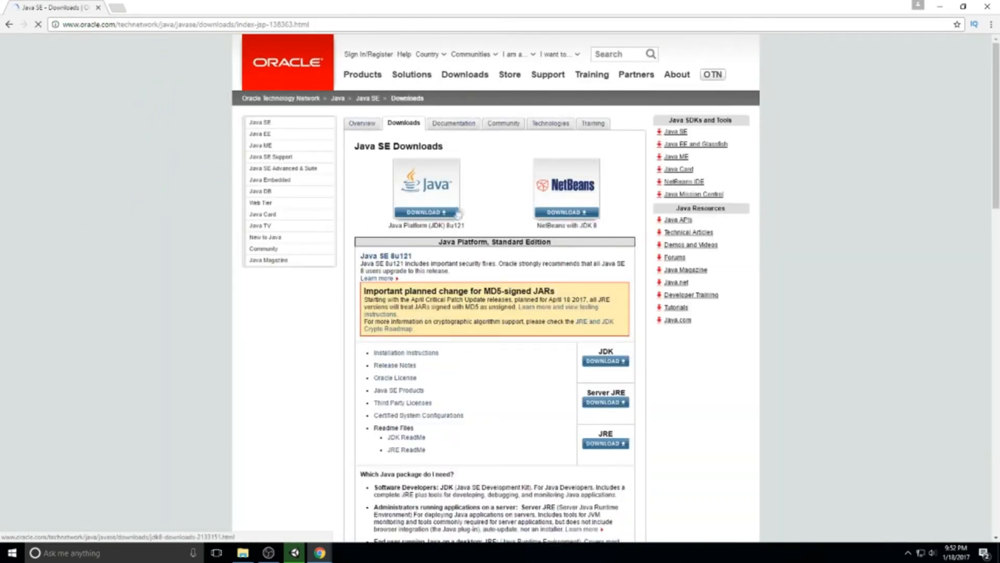
pyautogui.moveTo(662, 360); pyautogui.dragTo(520, 360)
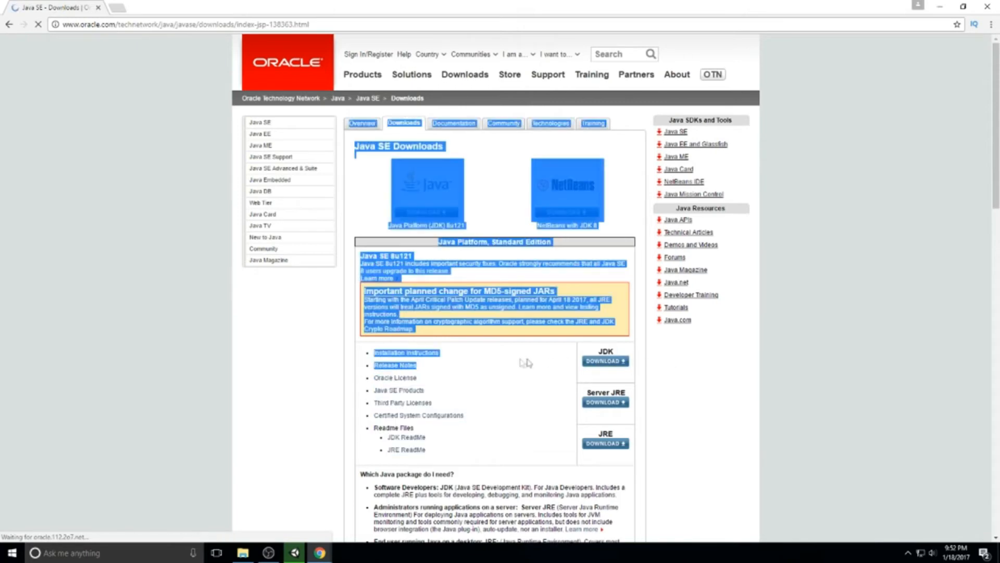
# Open the JDK download page, accept the Java SE Development Kit 8u121 license agreement, and start downloading jdk-8u121-windows-x64.exe.
pyautogui.click(593, 356)
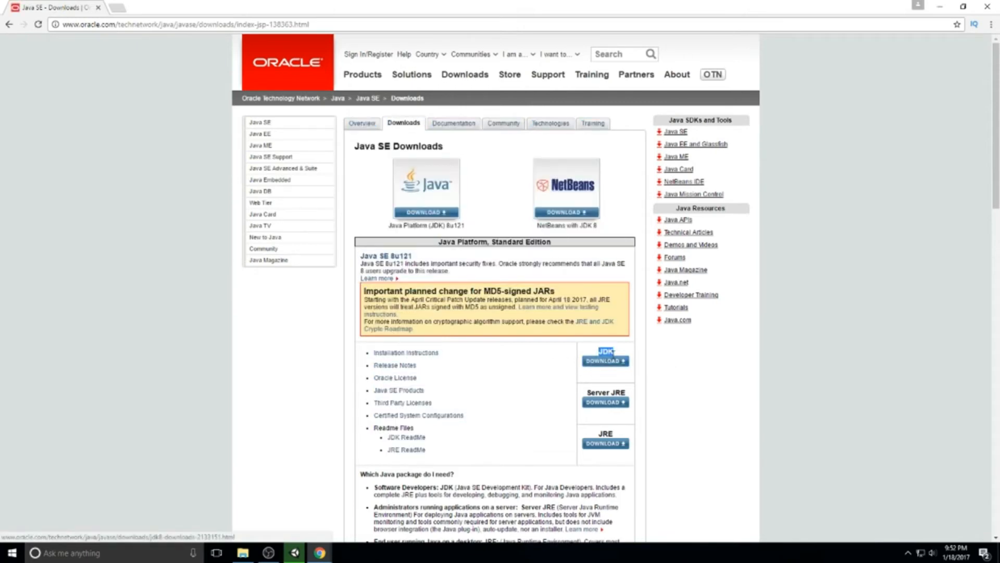
pyautogui.click(604, 362)
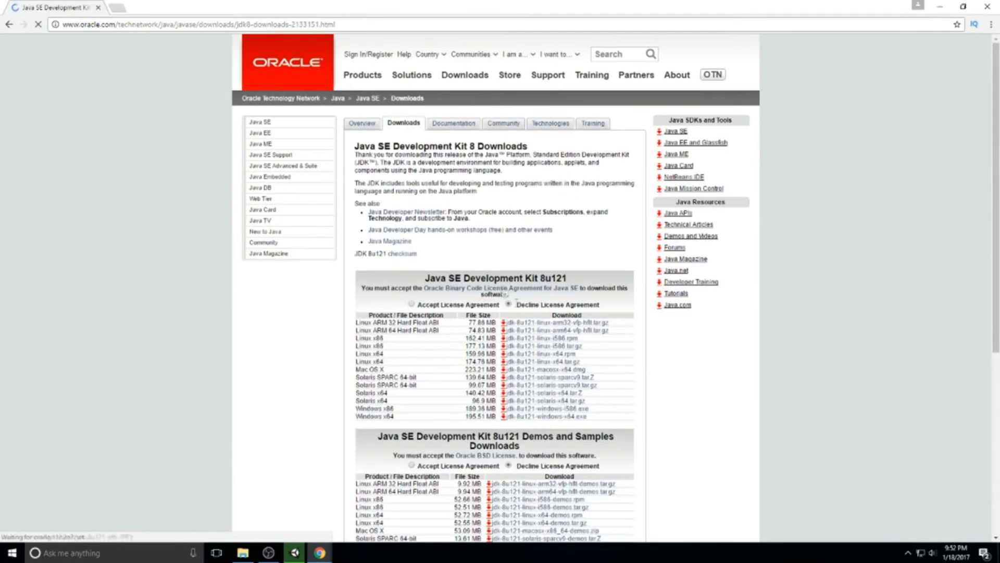
pyautogui.scroll(-1, 501, 245)
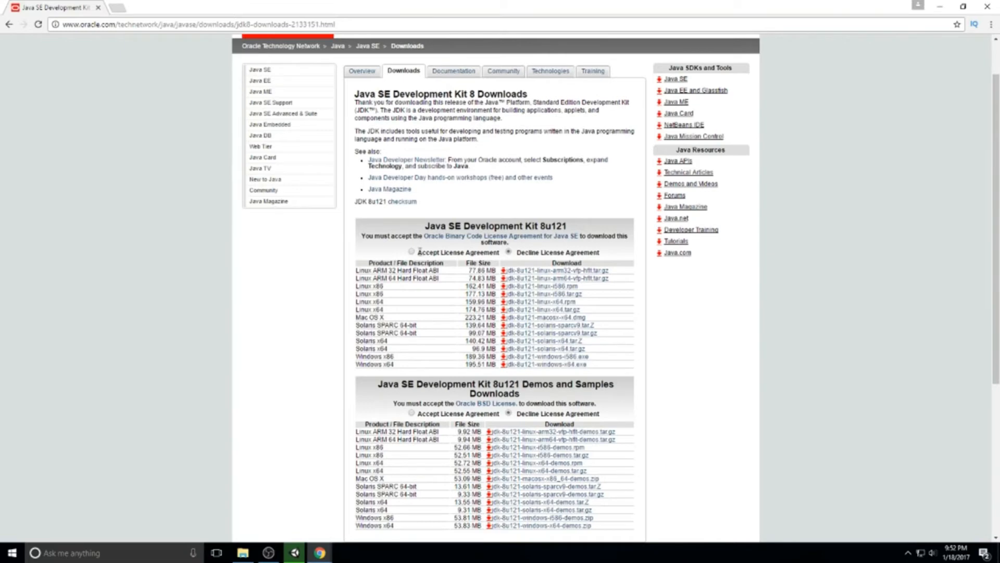
pyautogui.click(412, 252)
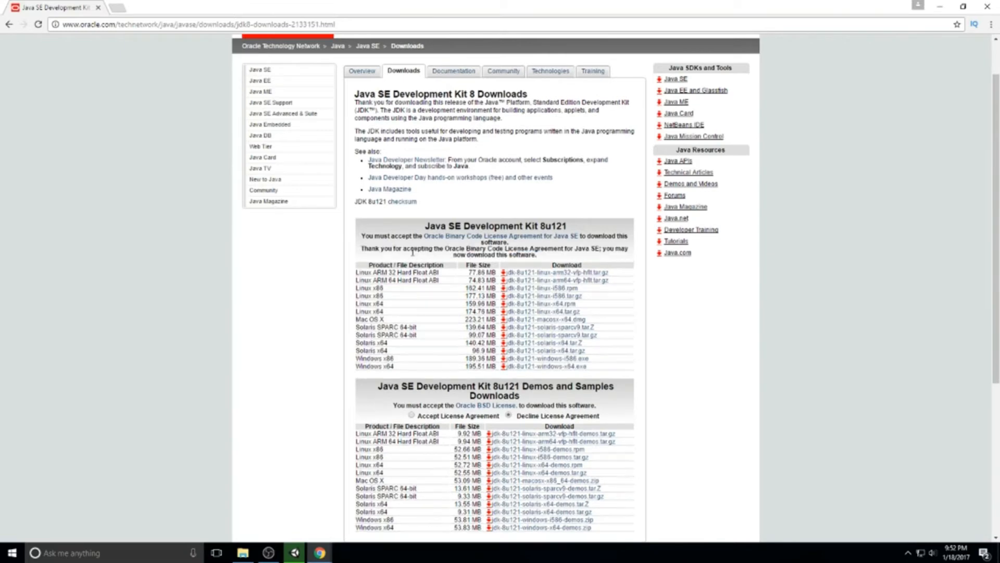
pyautogui.click(555, 367)
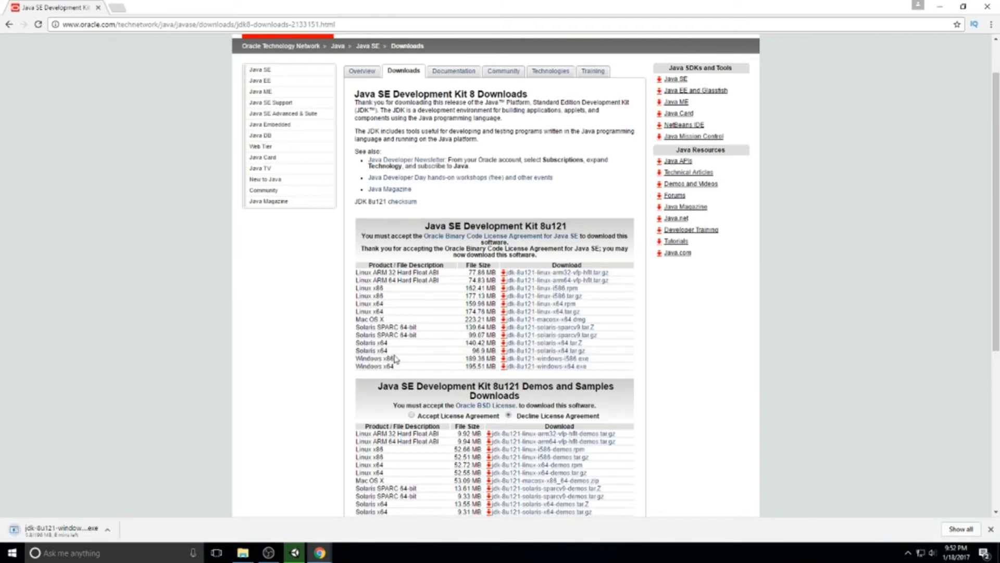
# Cancel the running JDK installer download and switch to File Explorer.
pyautogui.click(108, 529)
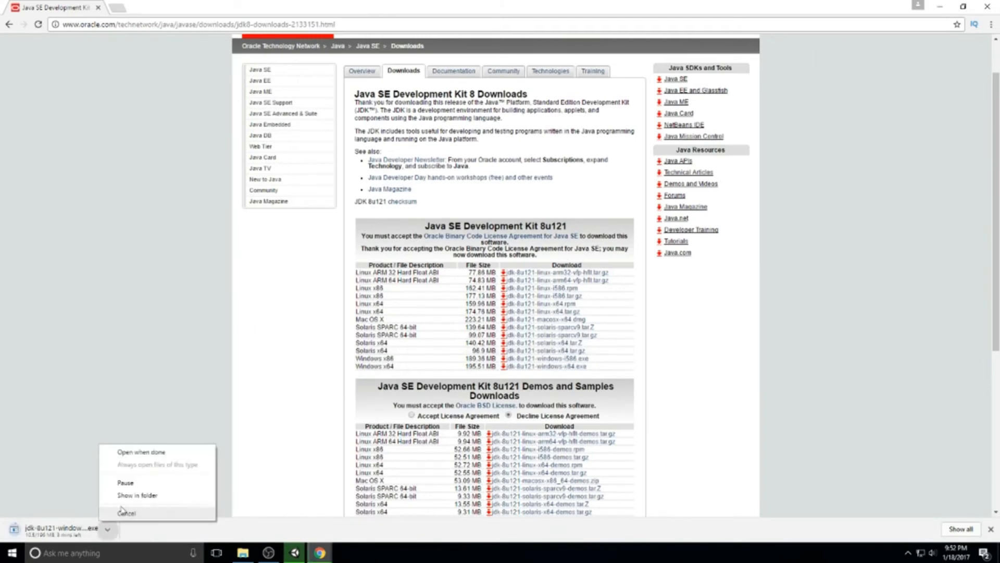
pyautogui.click(131, 514)
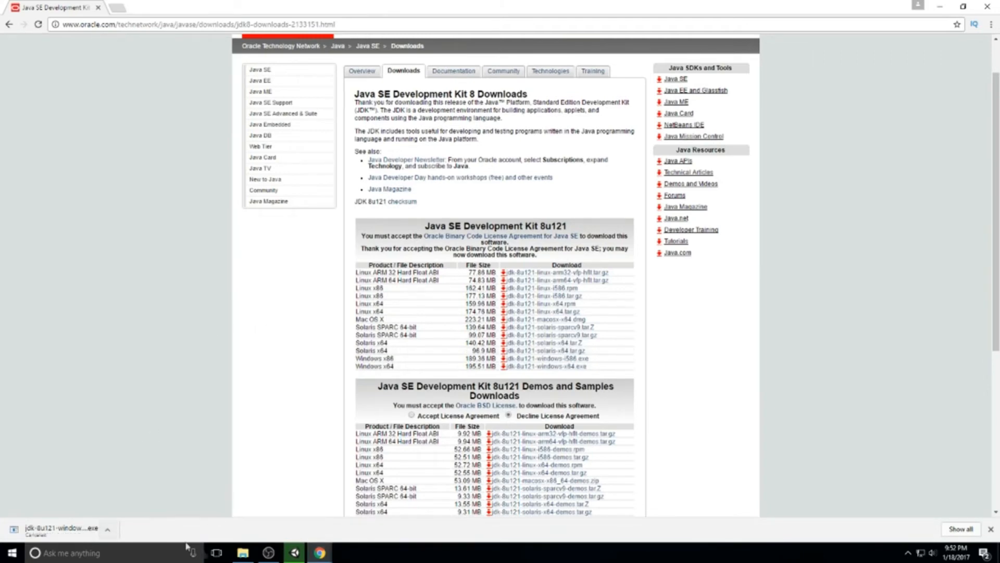
pyautogui.click(243, 552)
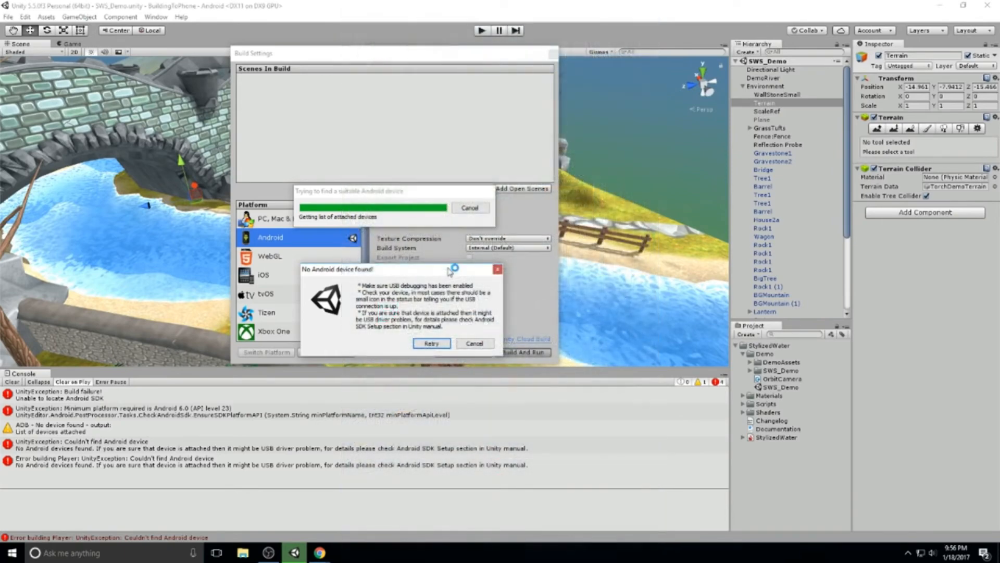
# Retry the search for an Android device in Unity, dismiss the bundle identifier message, and open the Player Settings.
pyautogui.click(432, 344)
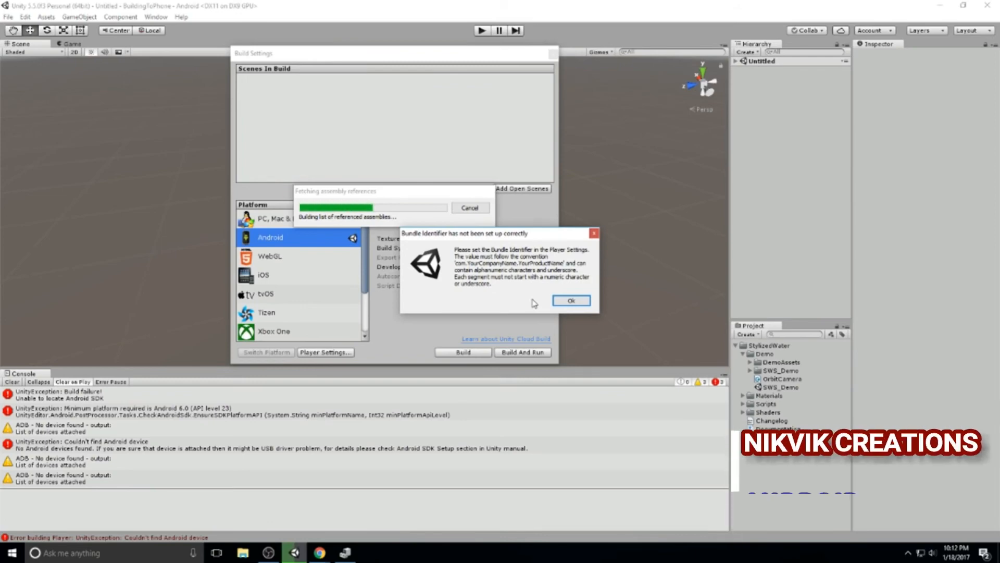
pyautogui.click(572, 300)
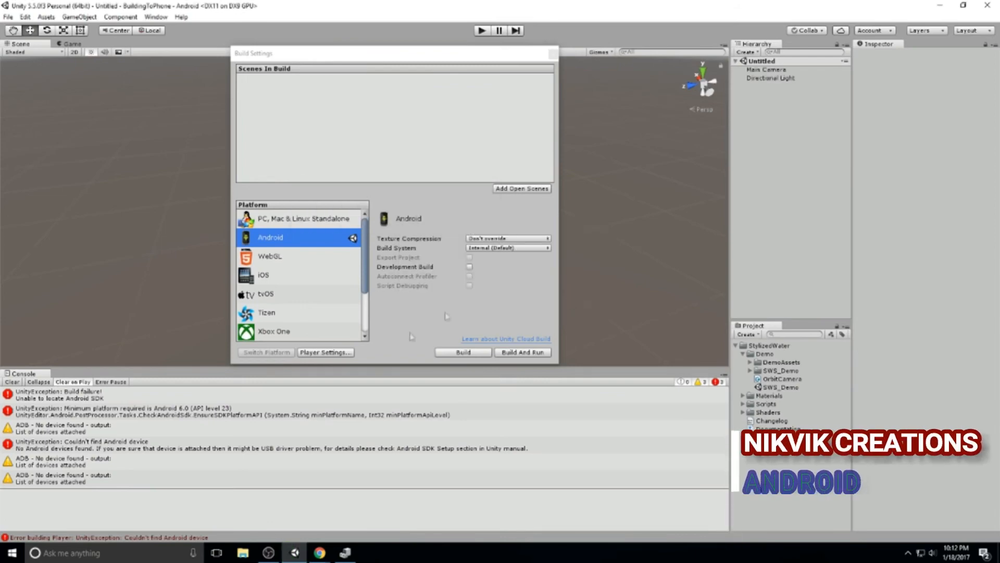
pyautogui.click(329, 353)
pyautogui.click(330, 351)
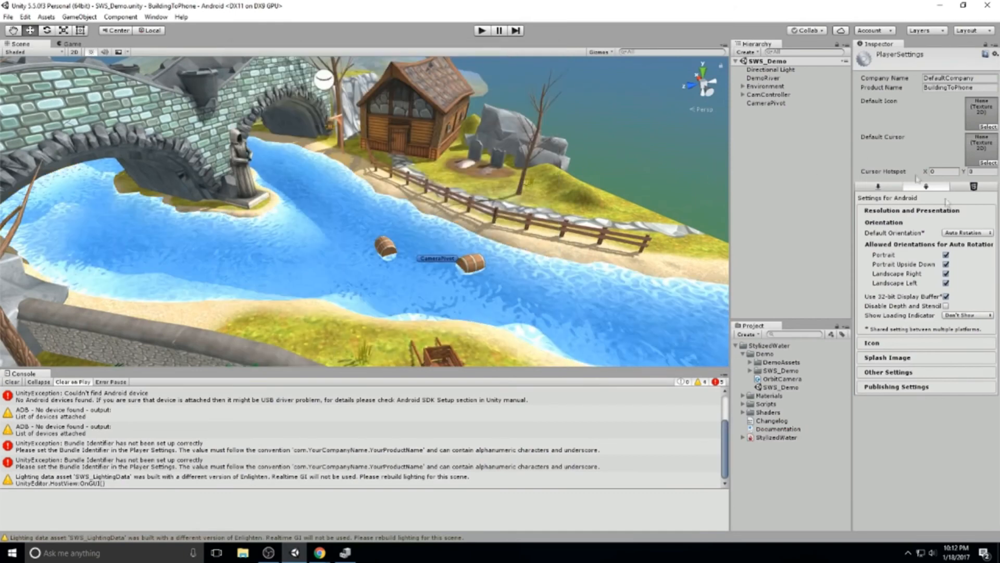
# Expand Other Settings in the Android Player Settings and widen the Inspector to show the full Bundle Identifier field.
pyautogui.click(923, 388)
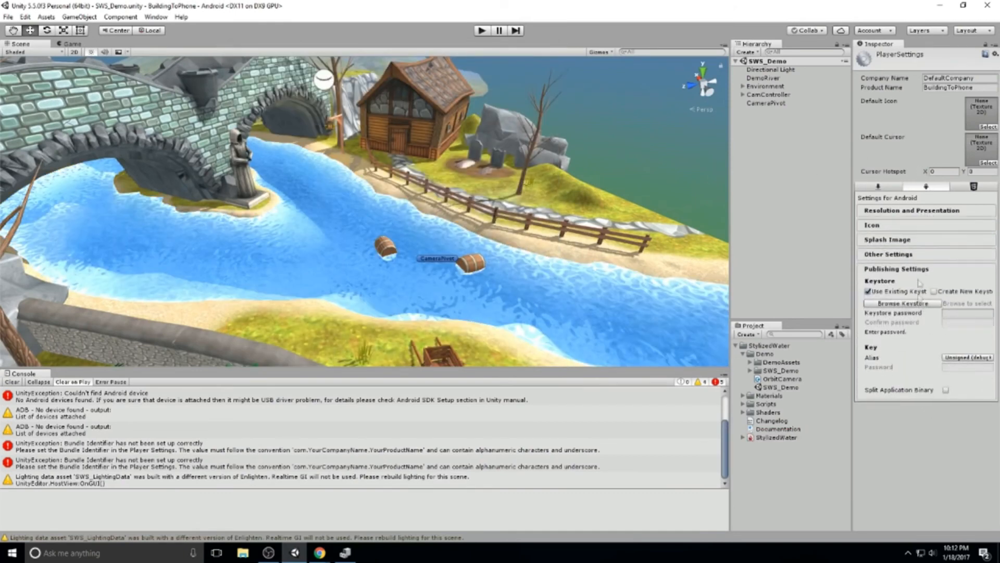
pyautogui.click(906, 269)
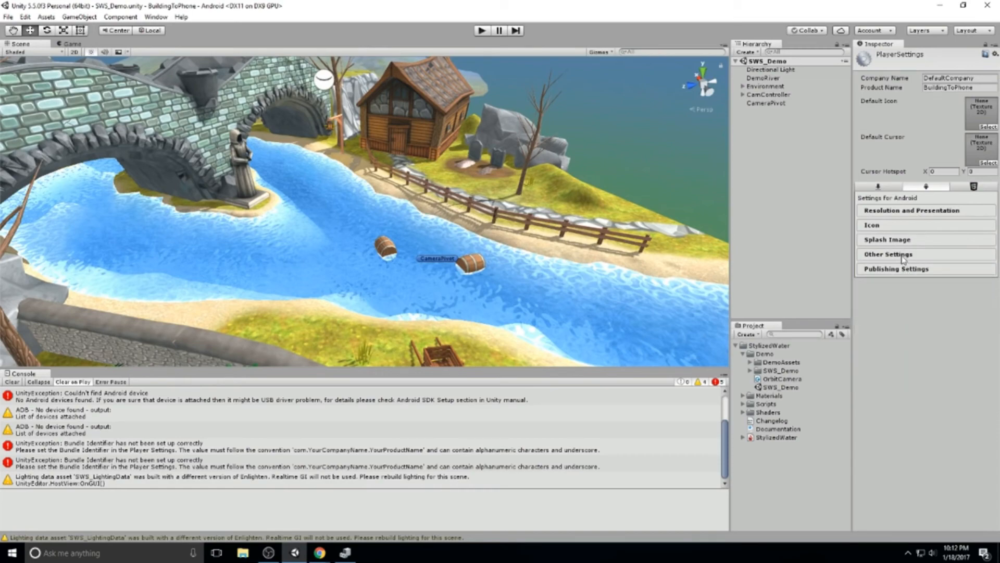
pyautogui.click(888, 254)
pyautogui.click(963, 378)
pyautogui.moveTo(852, 358); pyautogui.dragTo(735, 359)
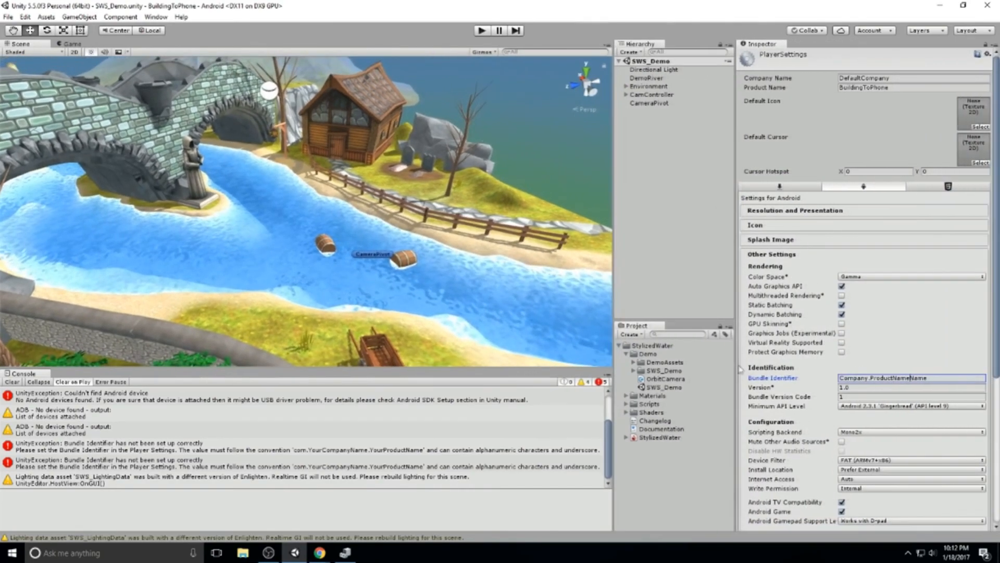
# Set the Bundle Identifier to com.n3k.phoneBuildTest.
pyautogui.click(941, 377)
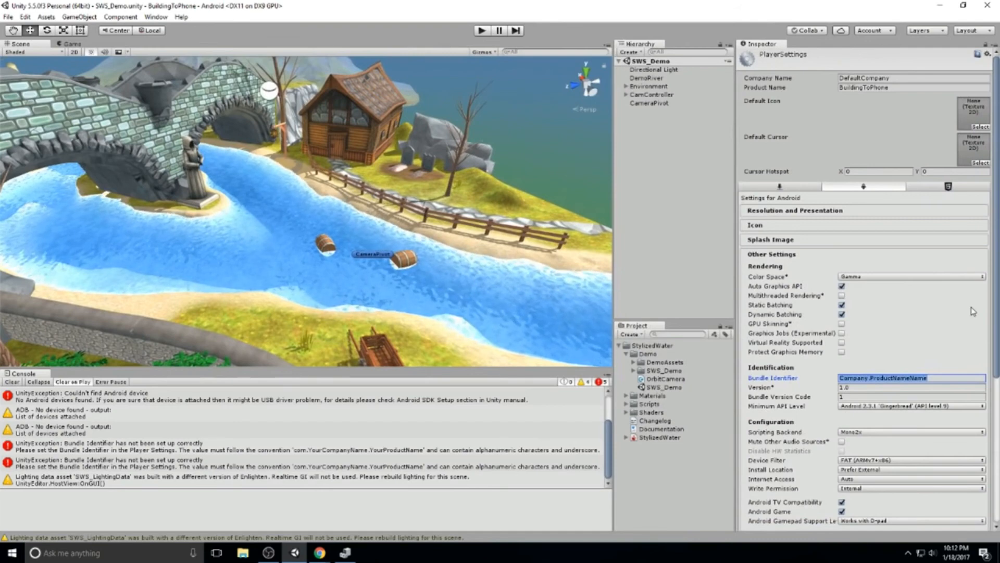
pyautogui.write('com')
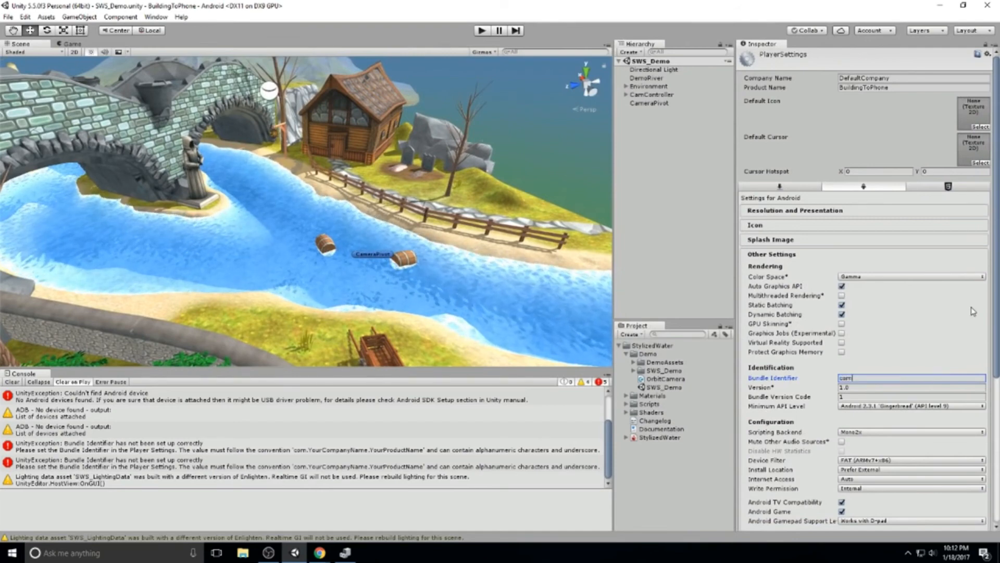
pyautogui.write('.n3k')
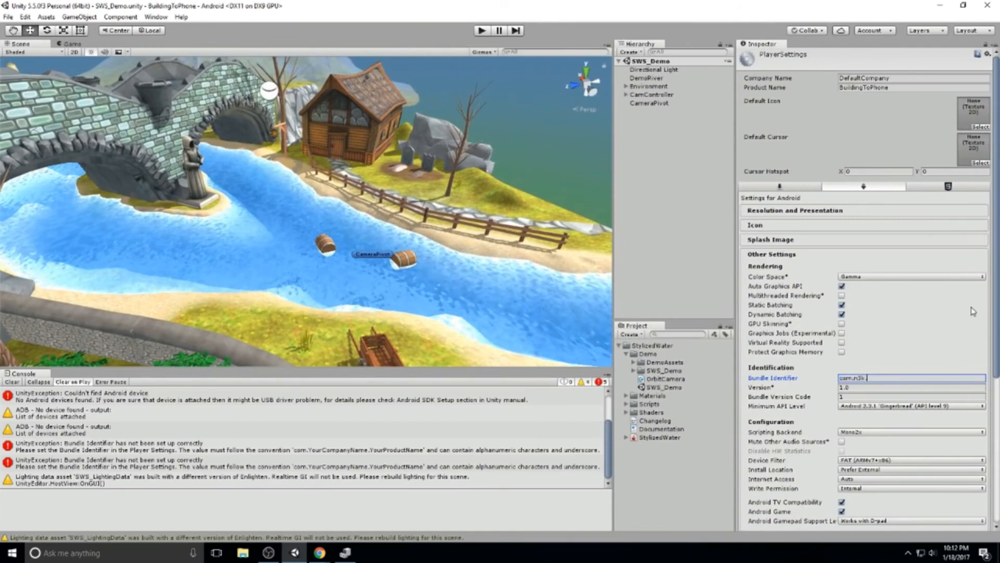
pyautogui.write('.phoneBuild')
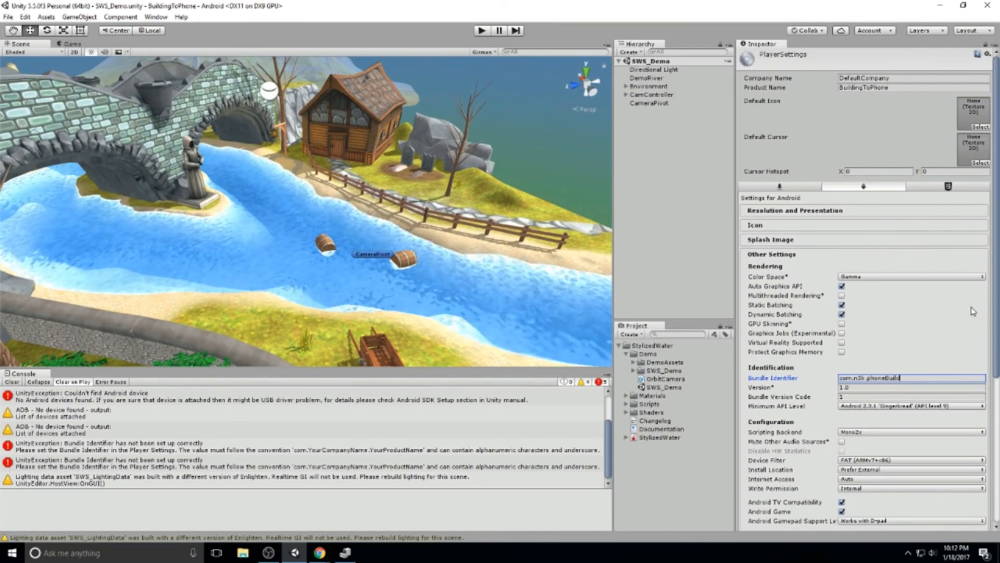
pyautogui.write('Test')
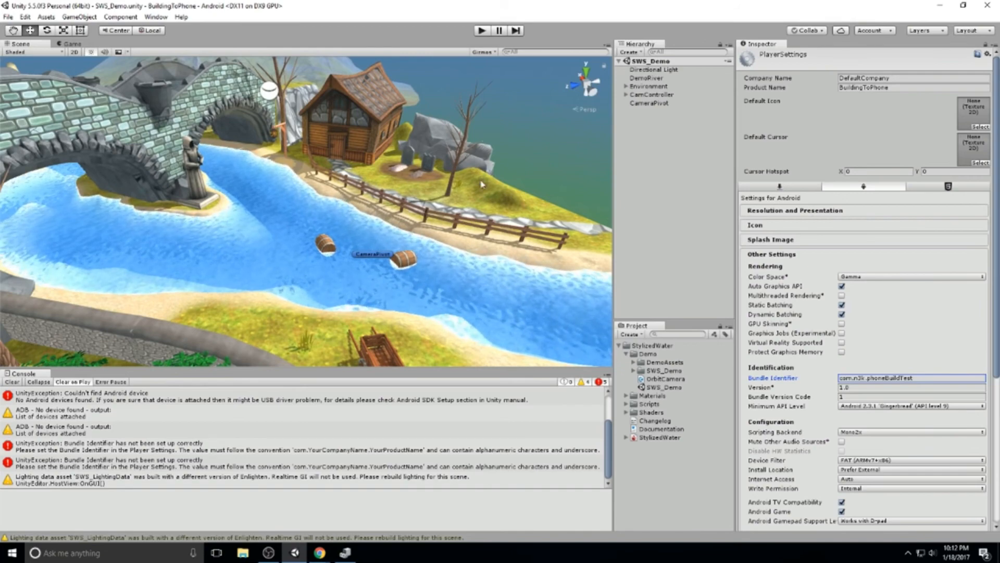
# Start Build And Run for Android again and move the JDK folder selection window aside.
pyautogui.hotkey('ctrl', 'b')
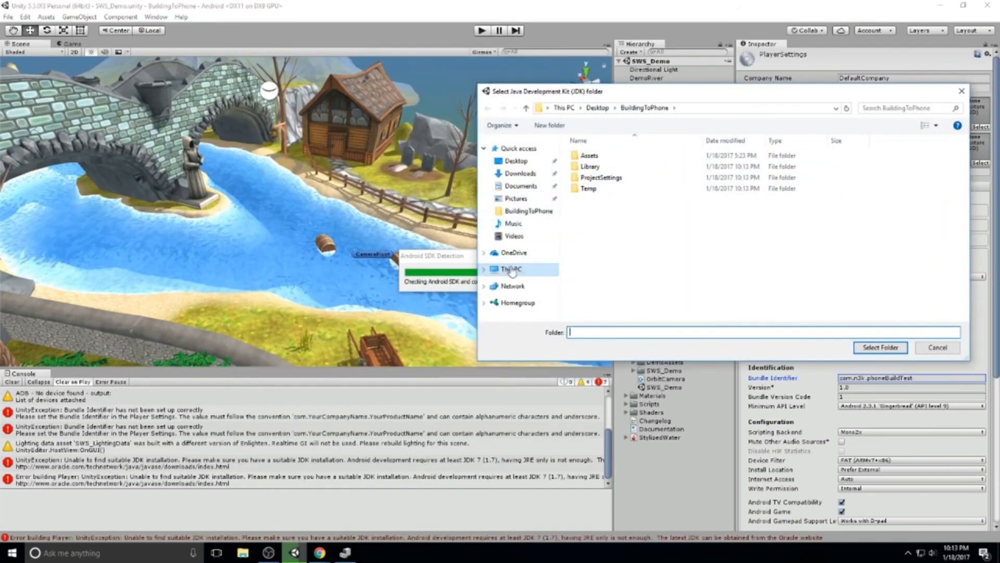
pyautogui.moveTo(690, 93); pyautogui.dragTo(461, 98)
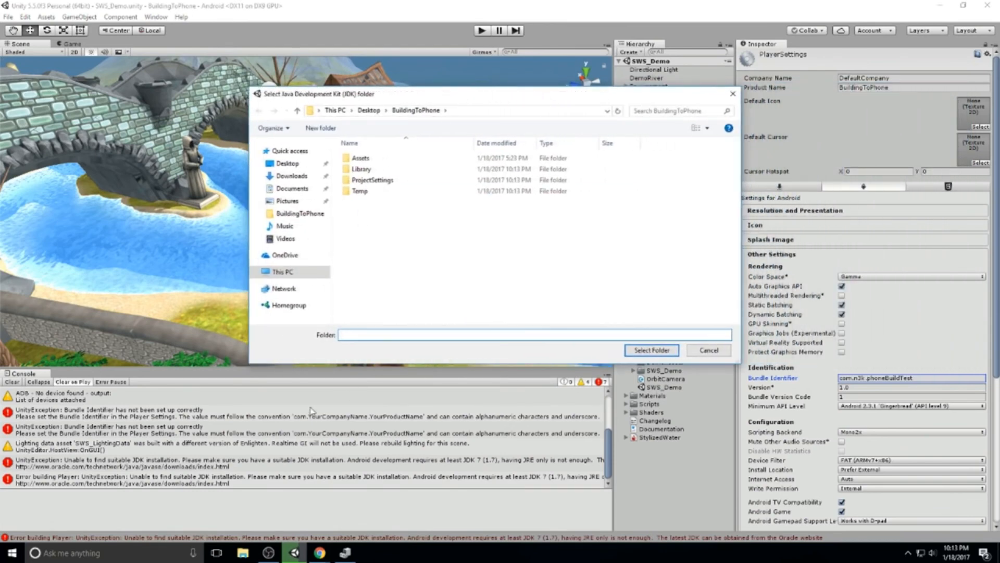
# Run jdk-8u121-windows-x64 from the Downloads folder and install Java SE Development Kit 8 Update 121 with the default options.
pyautogui.click(243, 552)
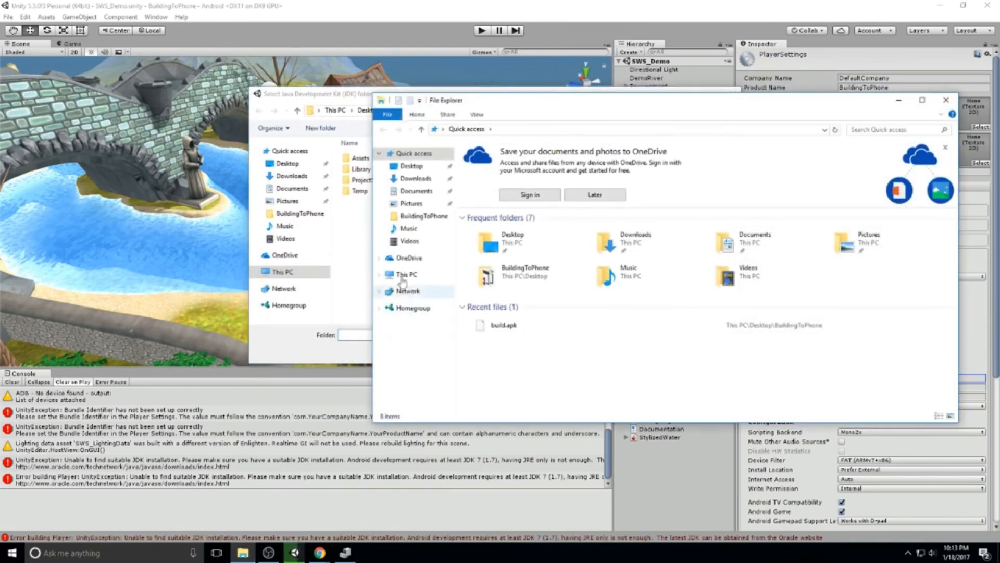
pyautogui.click(416, 179)
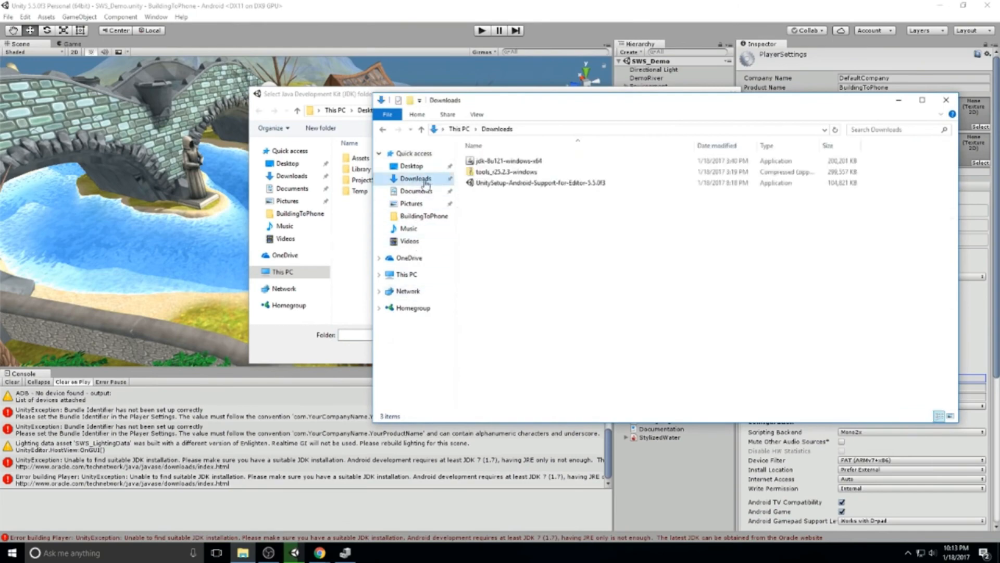
pyautogui.doubleClick(515, 163)
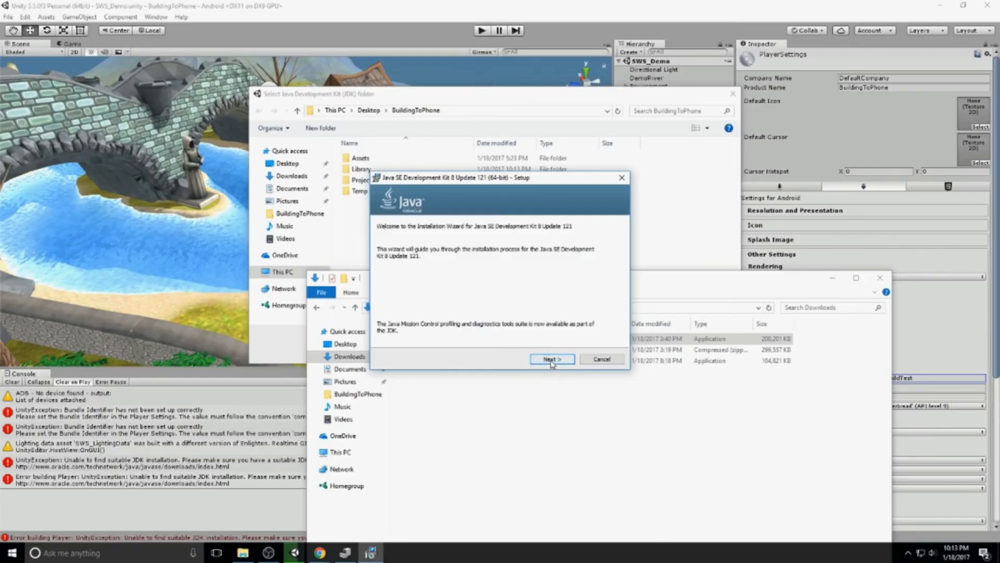
pyautogui.click(551, 359)
pyautogui.click(546, 360)
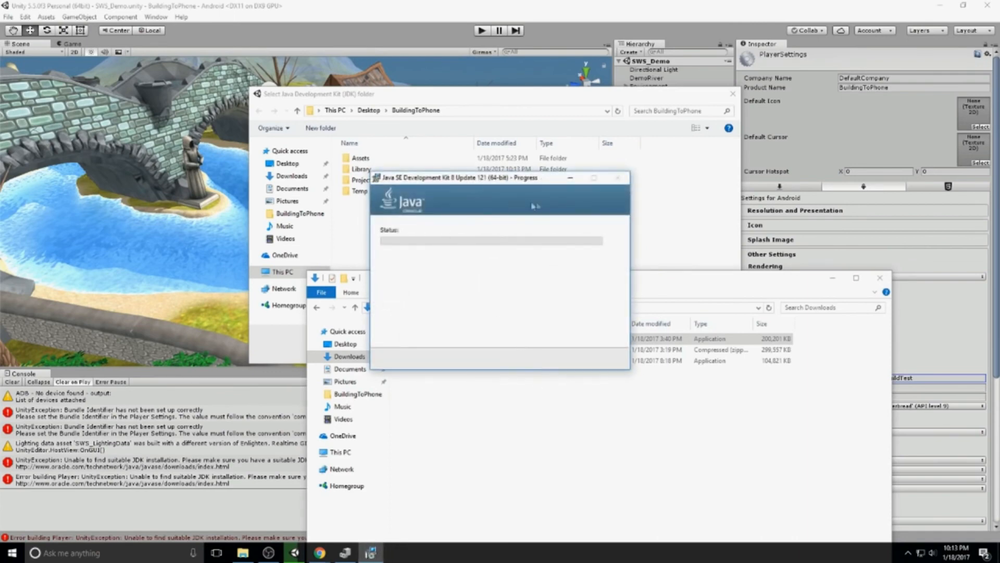
pyautogui.moveTo(526, 183); pyautogui.dragTo(187, 205)
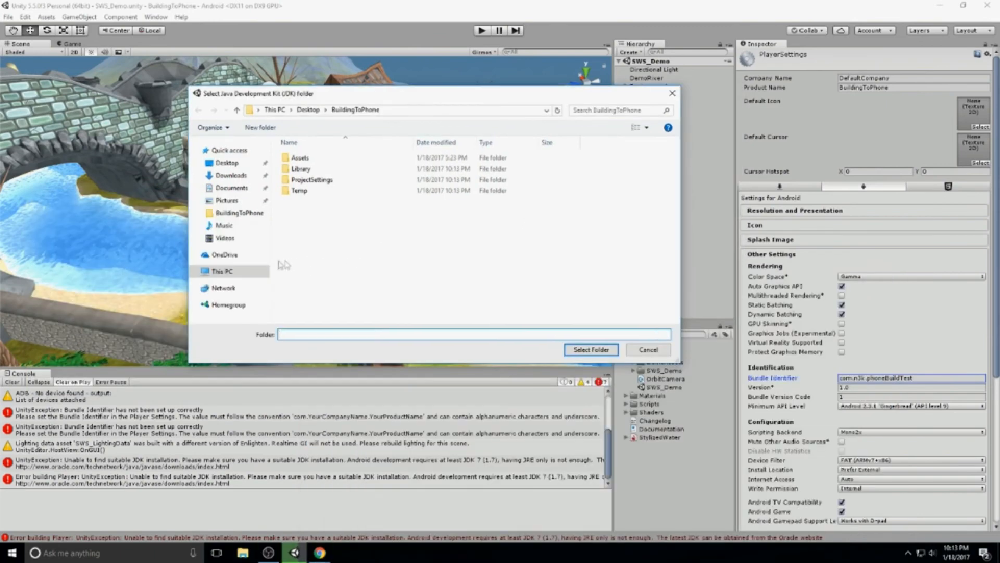
# Select C:\Program Files\Java\jdk1.8.0_121 as the Java Development Kit folder for Unity.
pyautogui.click(232, 272)
pyautogui.doubleClick(299, 247)
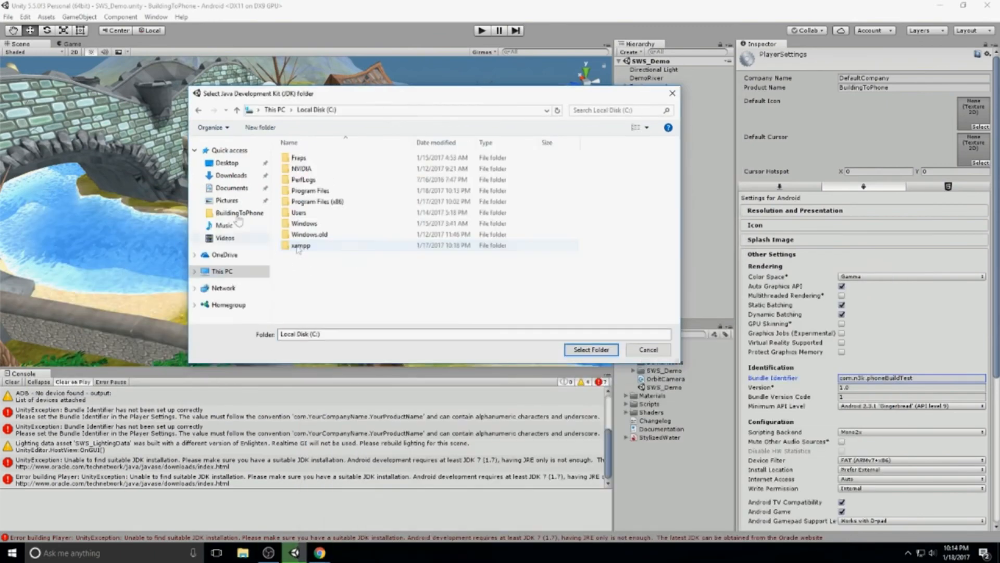
pyautogui.doubleClick(338, 192)
pyautogui.click(319, 244)
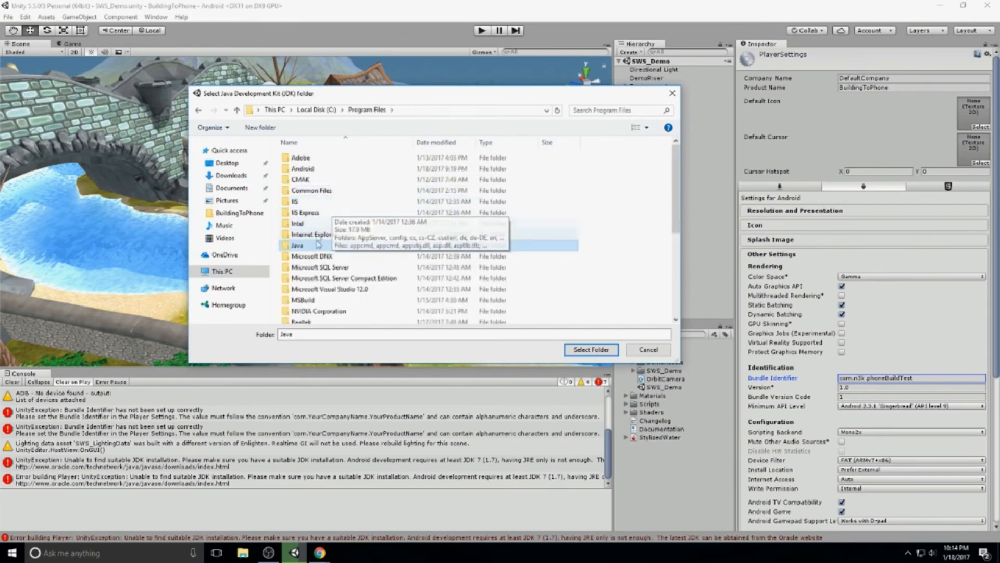
pyautogui.doubleClick(319, 244)
pyautogui.click(312, 158)
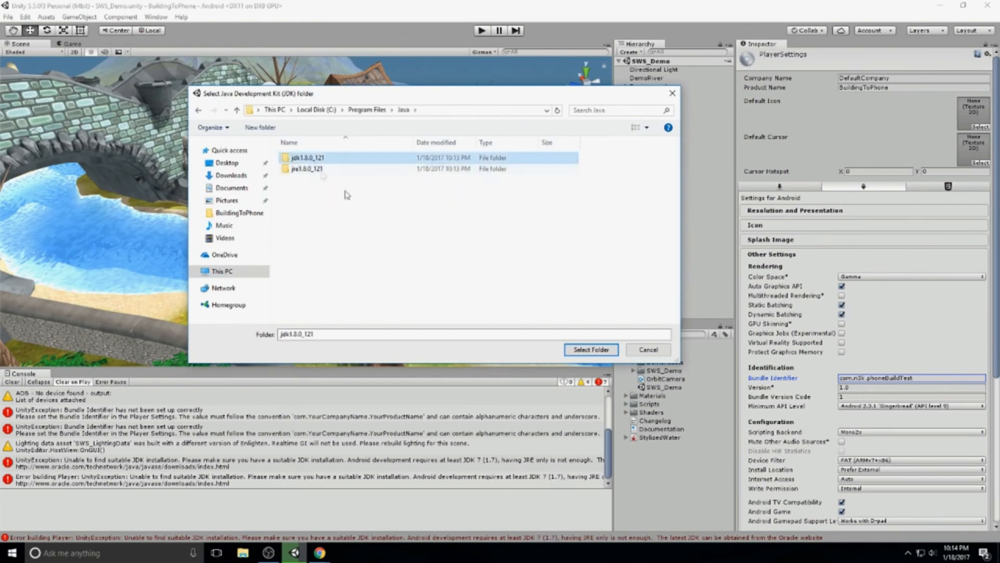
pyautogui.click(591, 350)
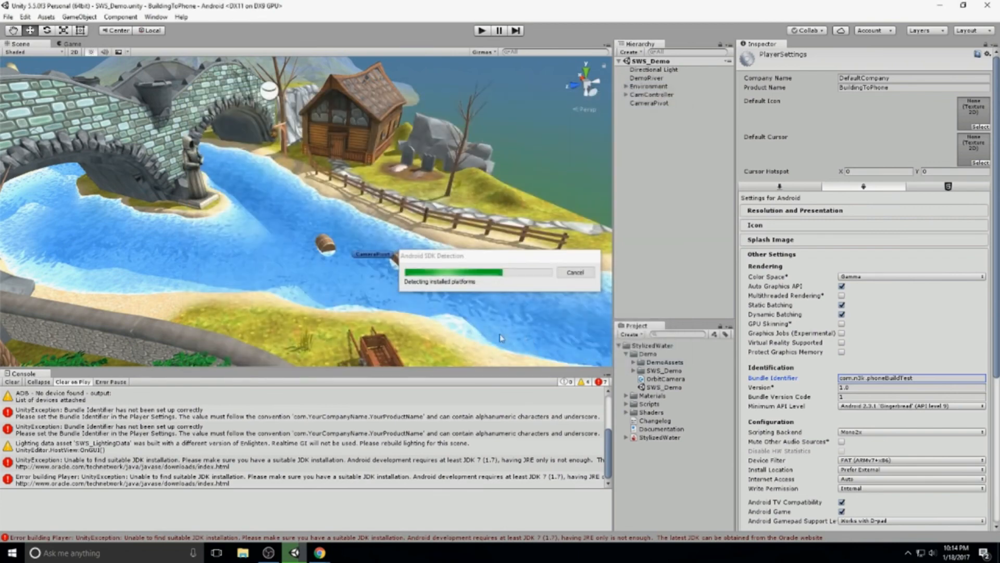